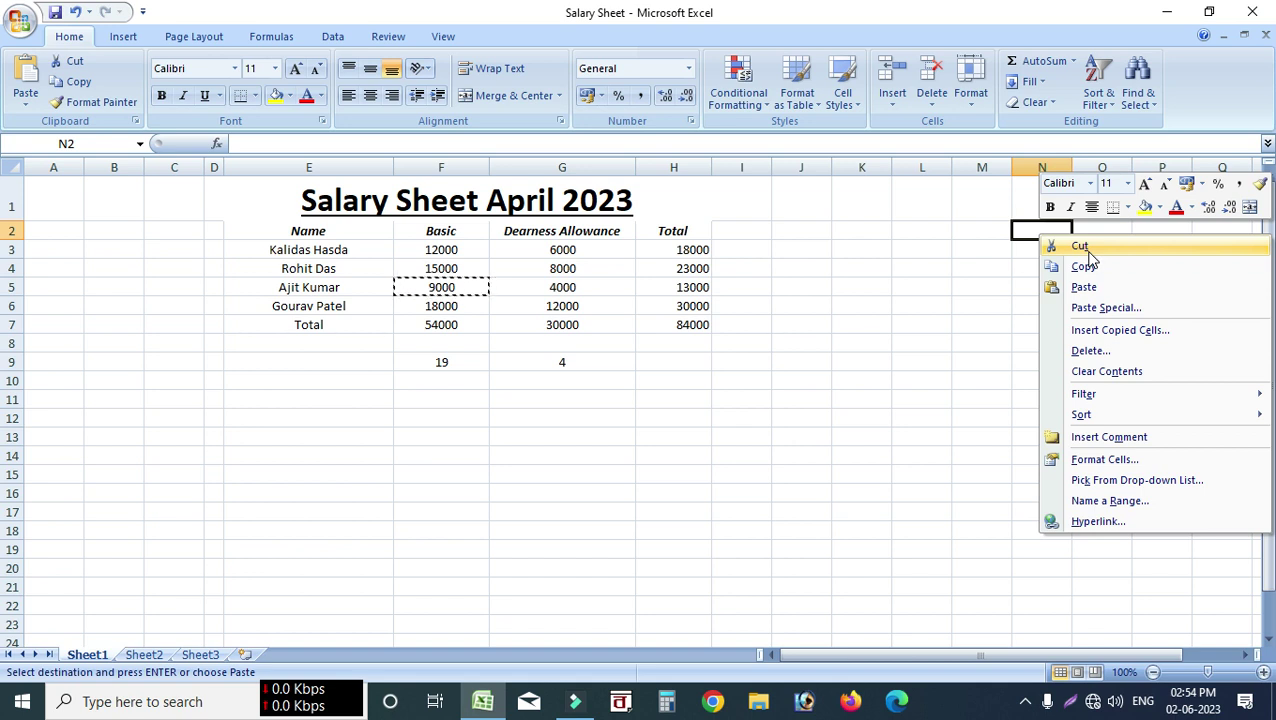
# - Cancel the pending copy, then move the Basic value from cell F3 to cell L3 by cutting and pasting it
pyautogui.click(679, 381)
pyautogui.doubleClick(612, 418)
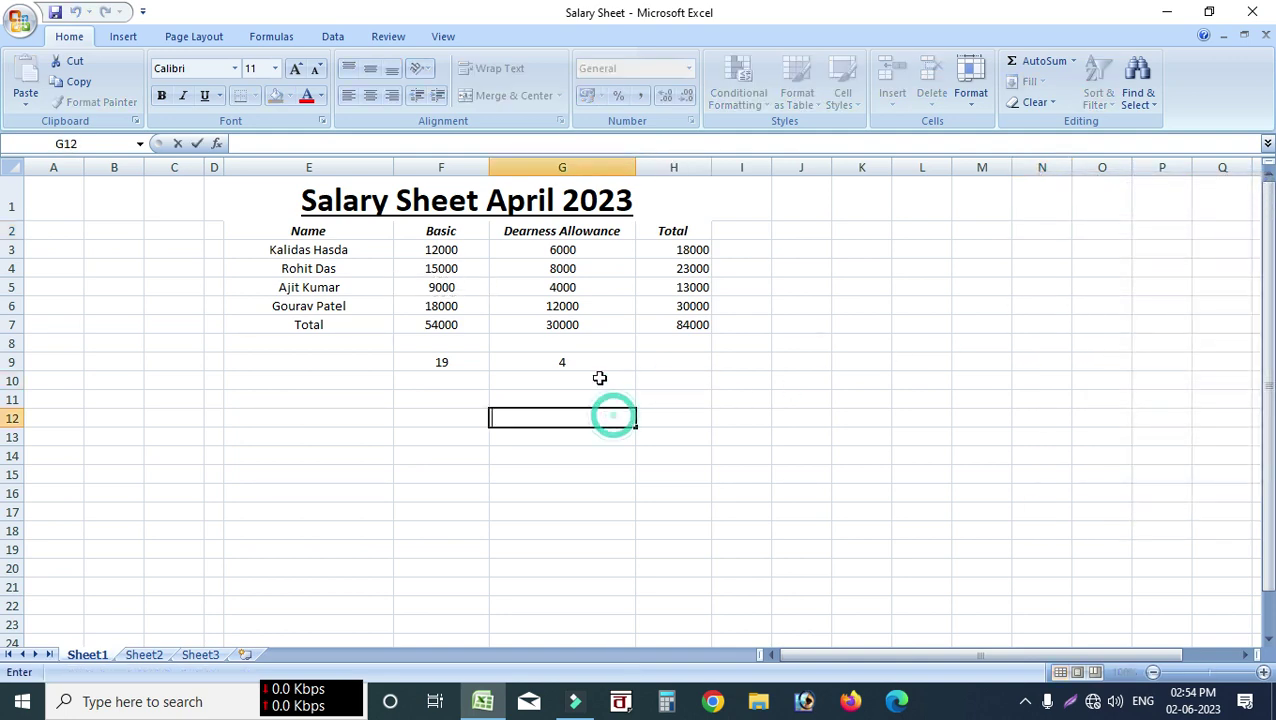
pyautogui.click(442, 250)
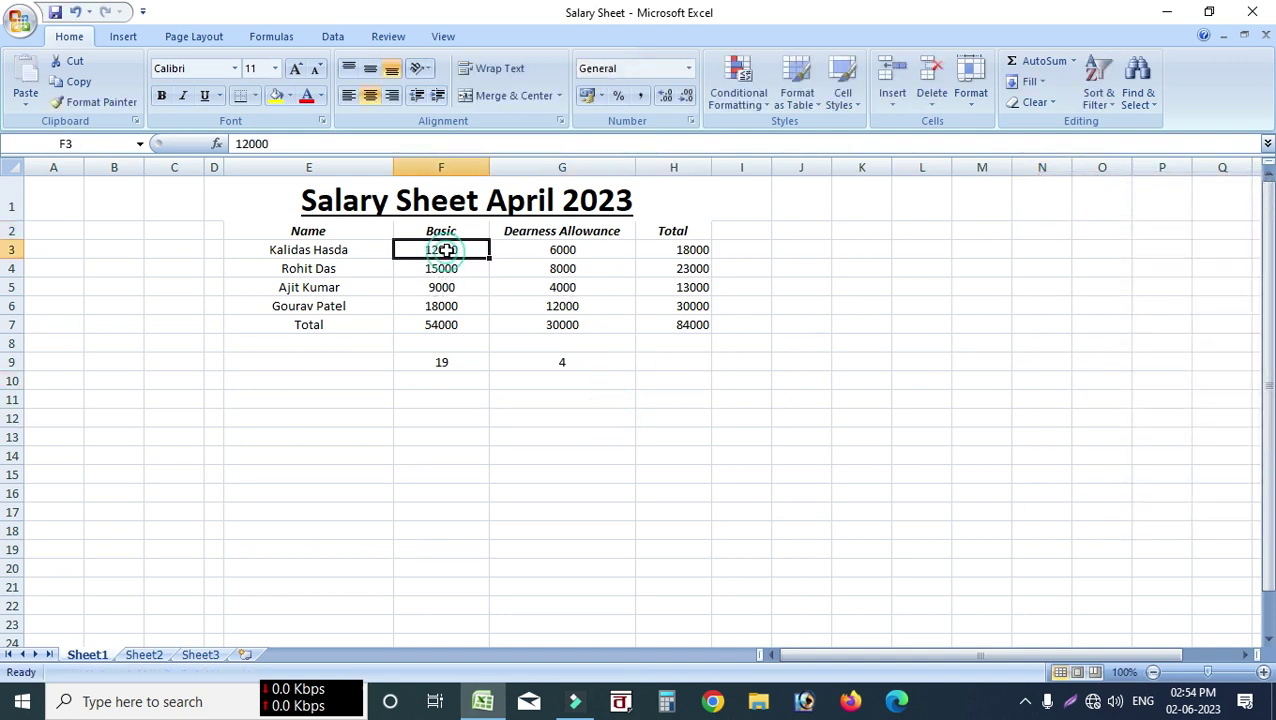
pyautogui.rightClick(447, 251)
pyautogui.click(492, 264)
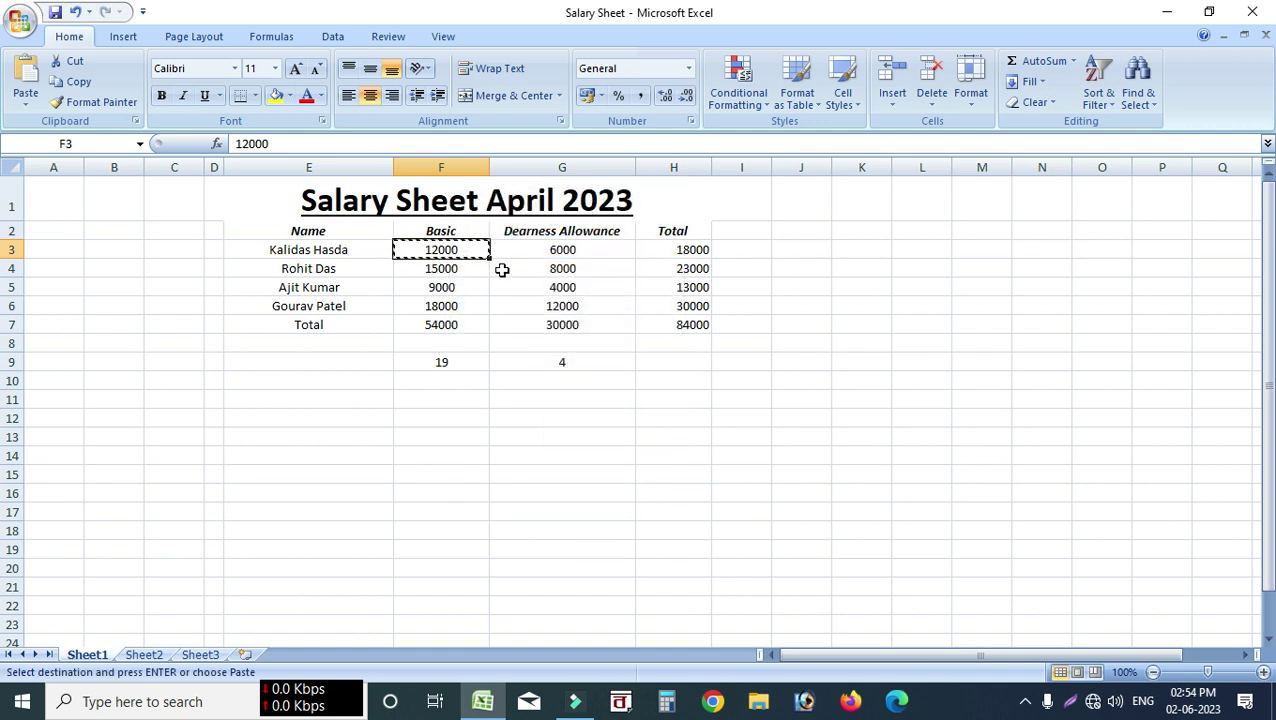
pyautogui.click(924, 253)
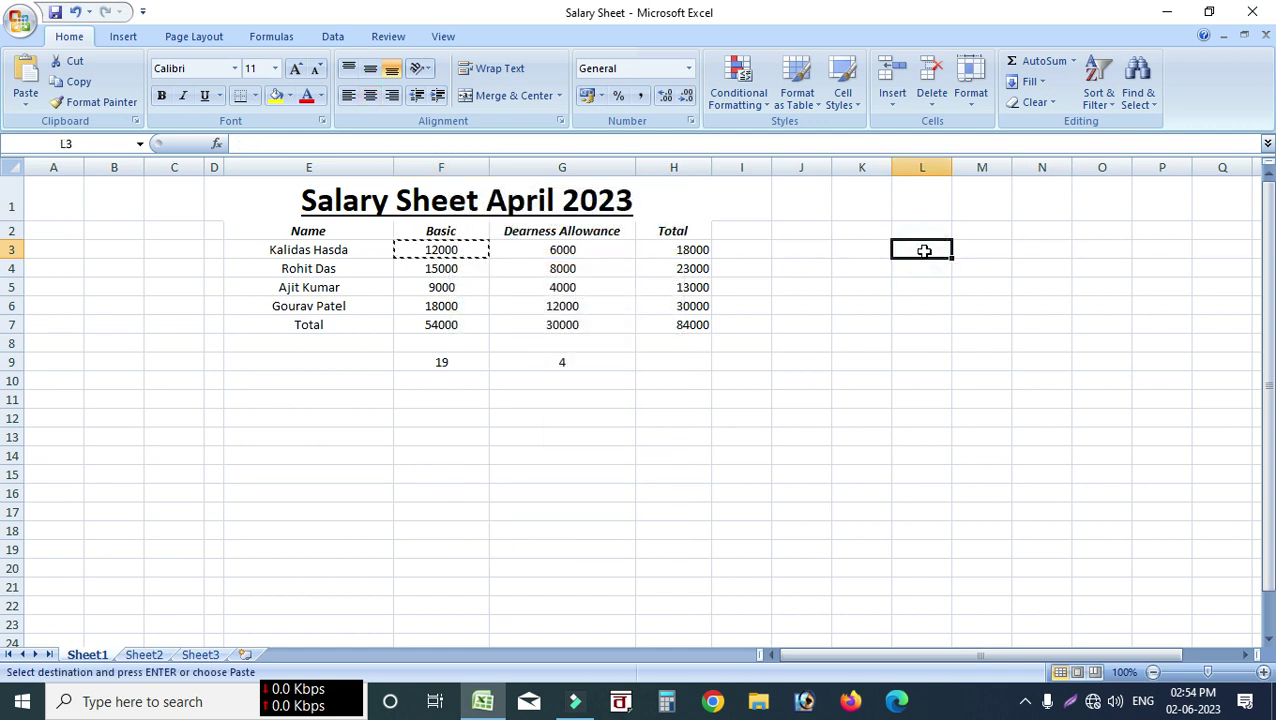
pyautogui.rightClick(918, 251)
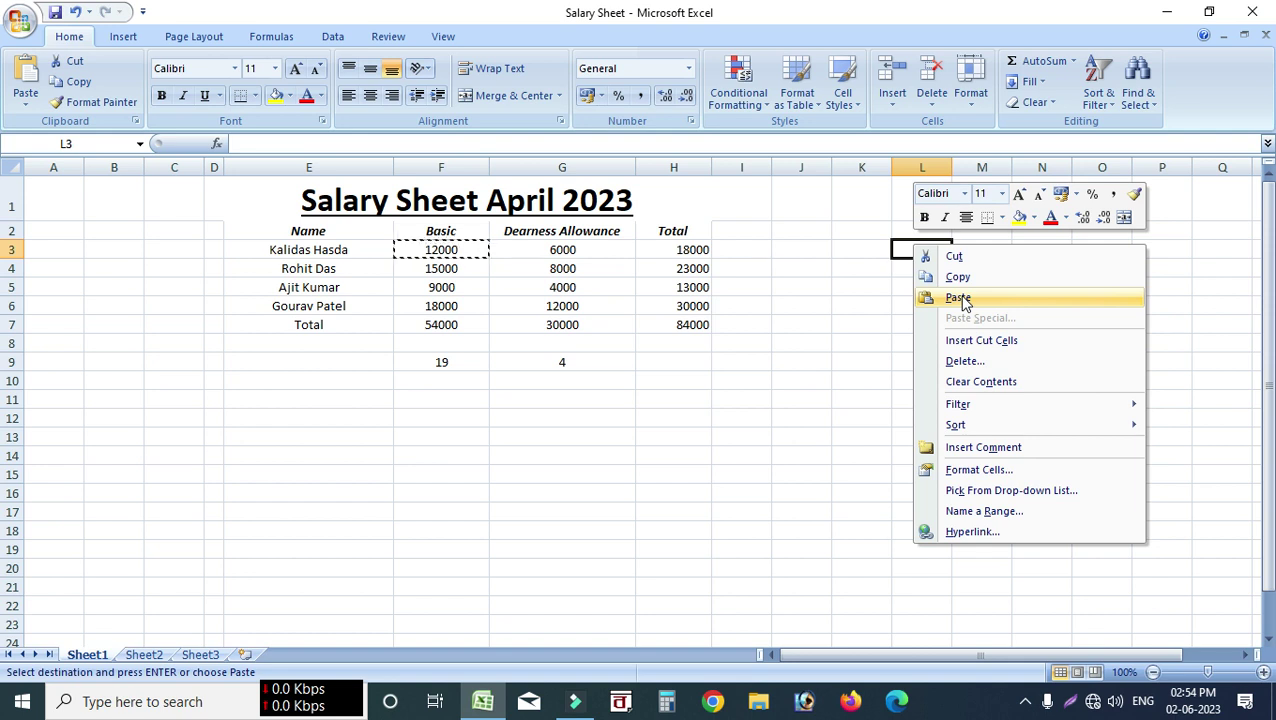
pyautogui.click(958, 299)
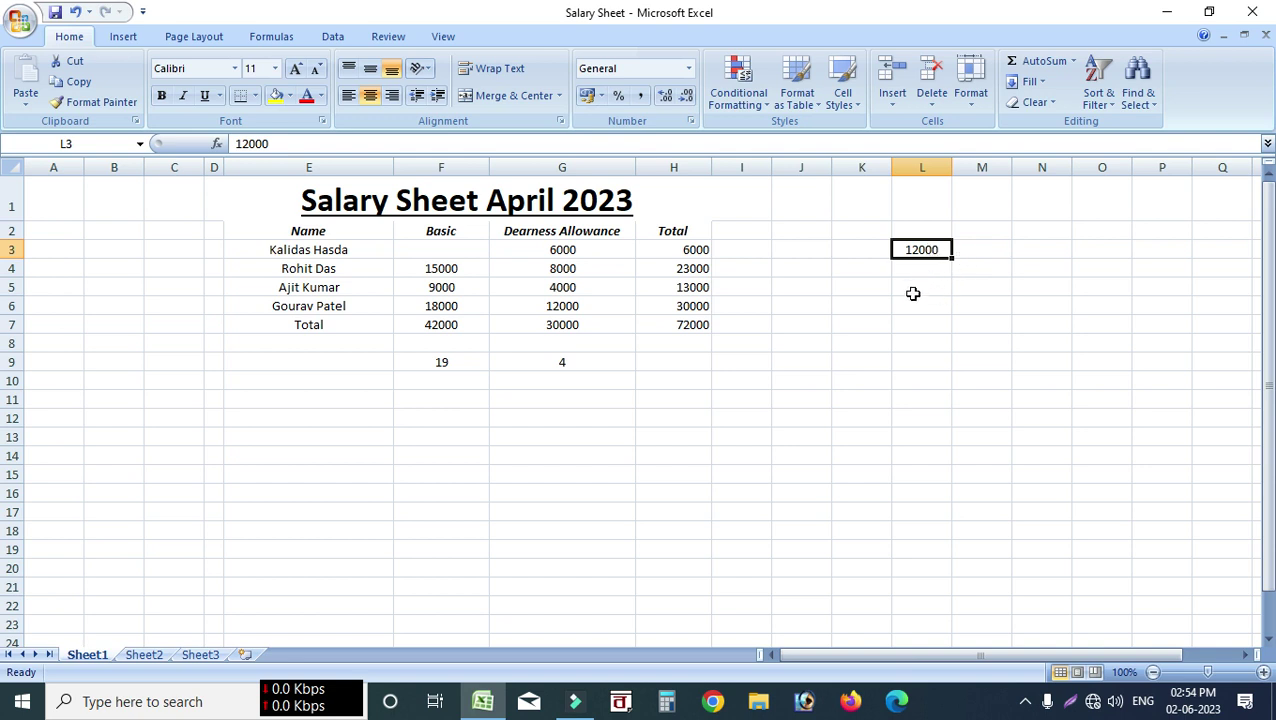
# - Copy the Basic value in cell F4, paste it into cell L6, and end the copy mode
pyautogui.click(455, 269)
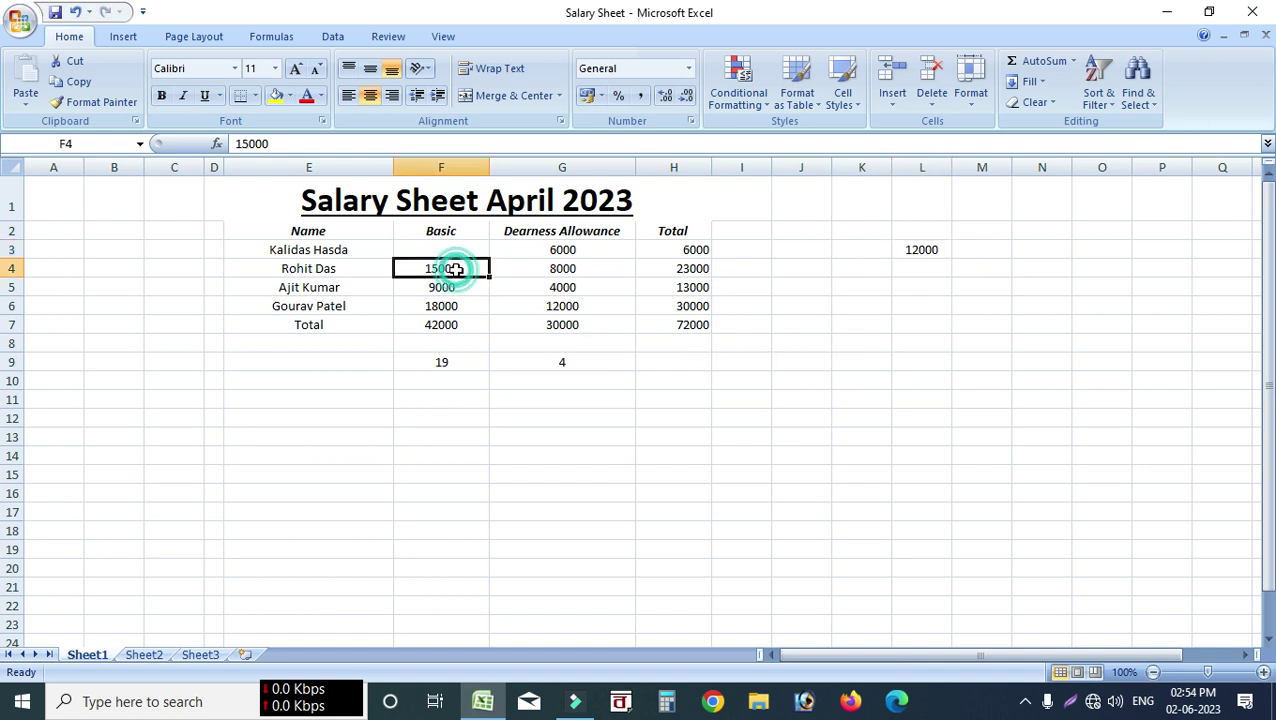
pyautogui.rightClick(457, 268)
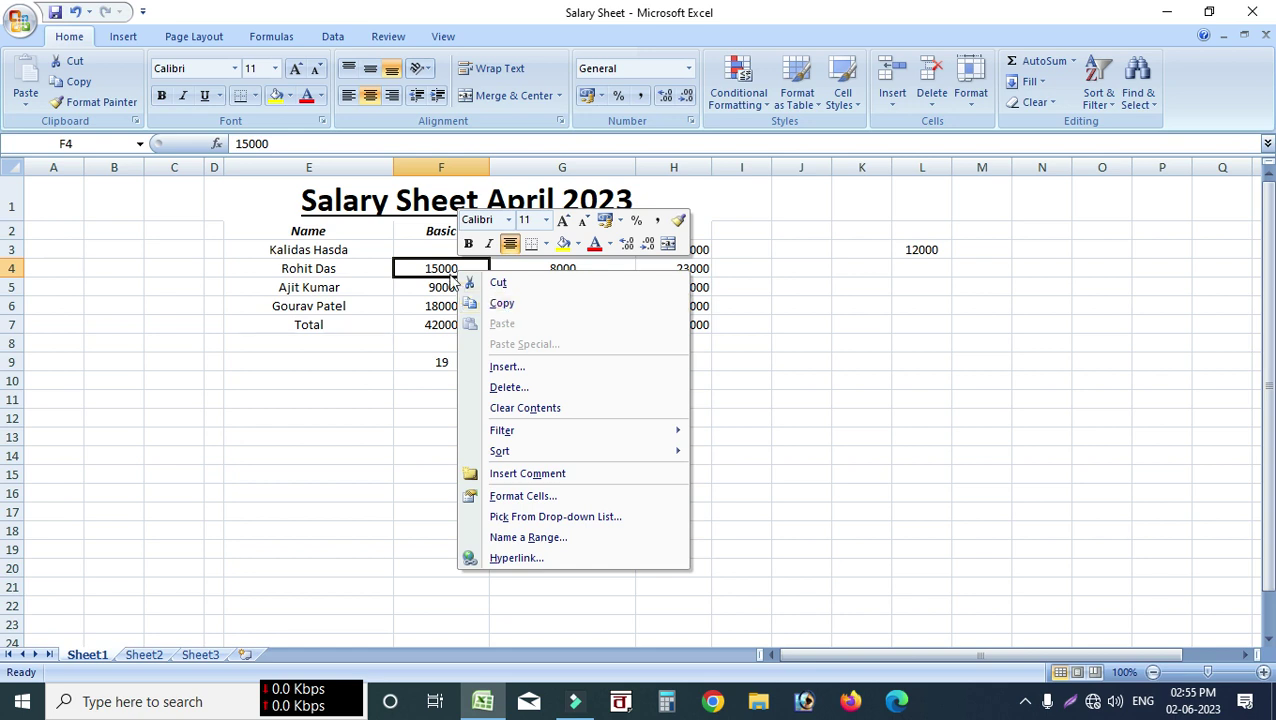
pyautogui.click(503, 304)
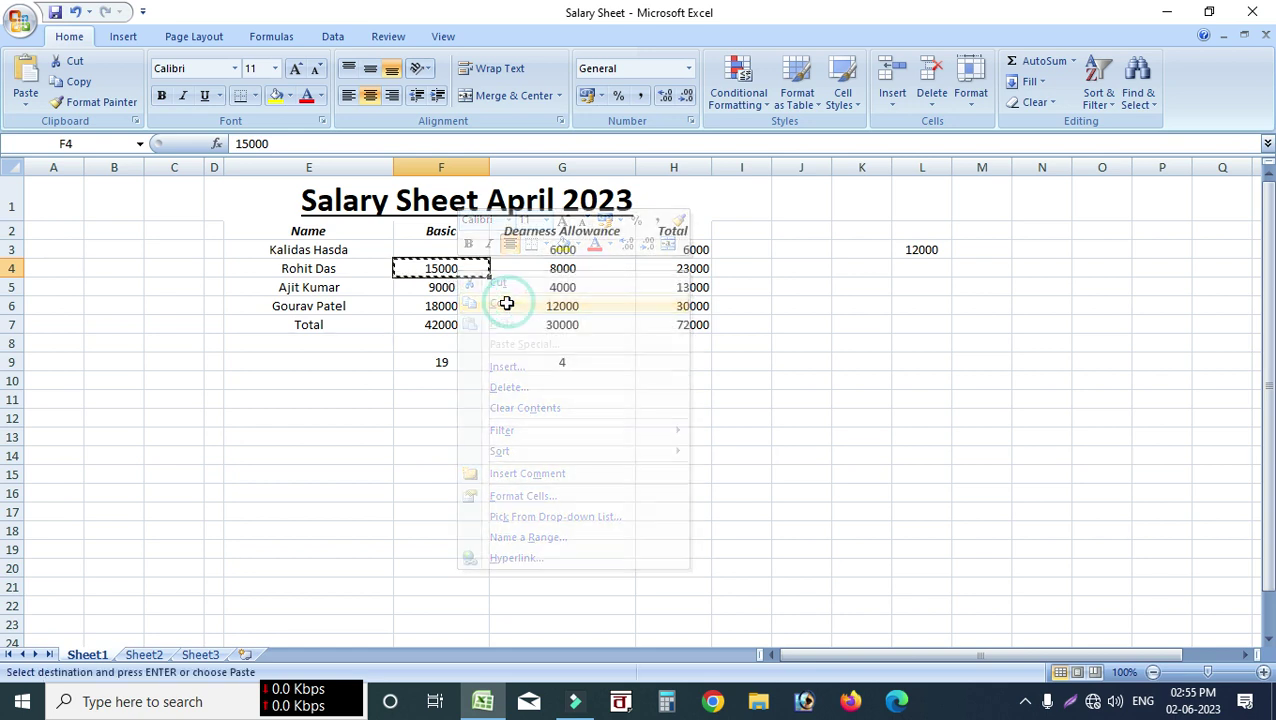
pyautogui.rightClick(937, 308)
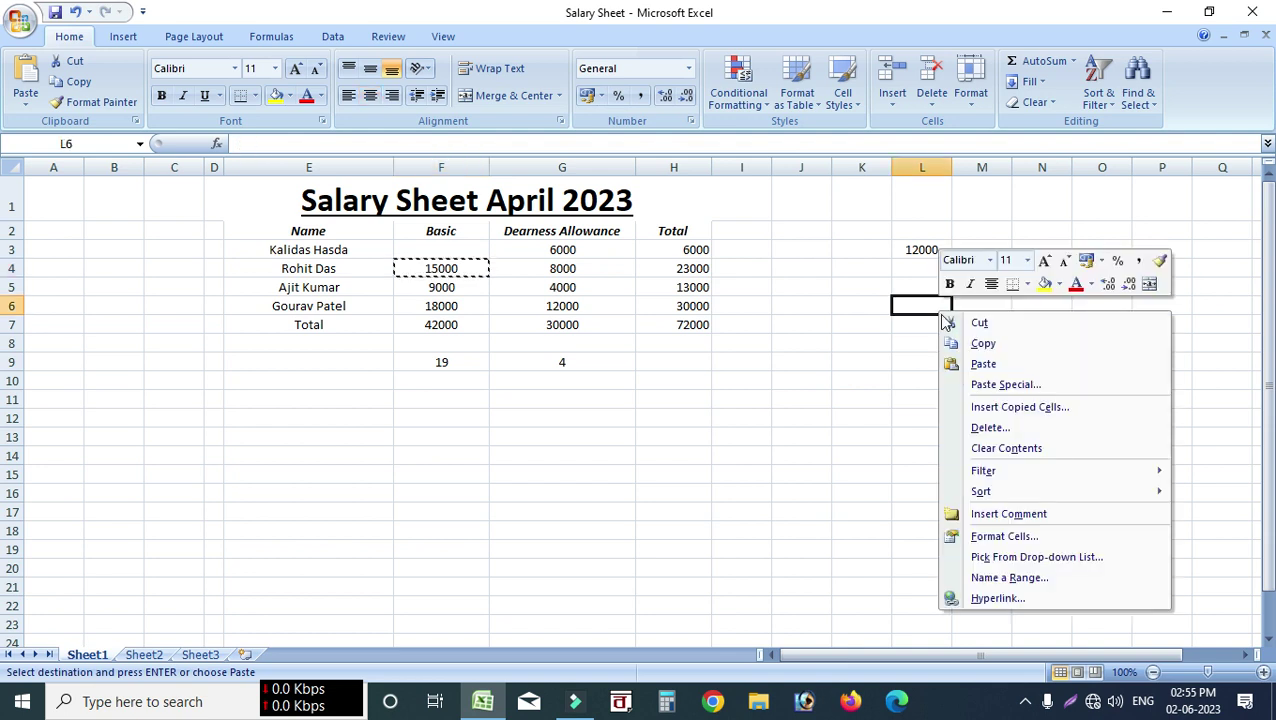
pyautogui.click(993, 368)
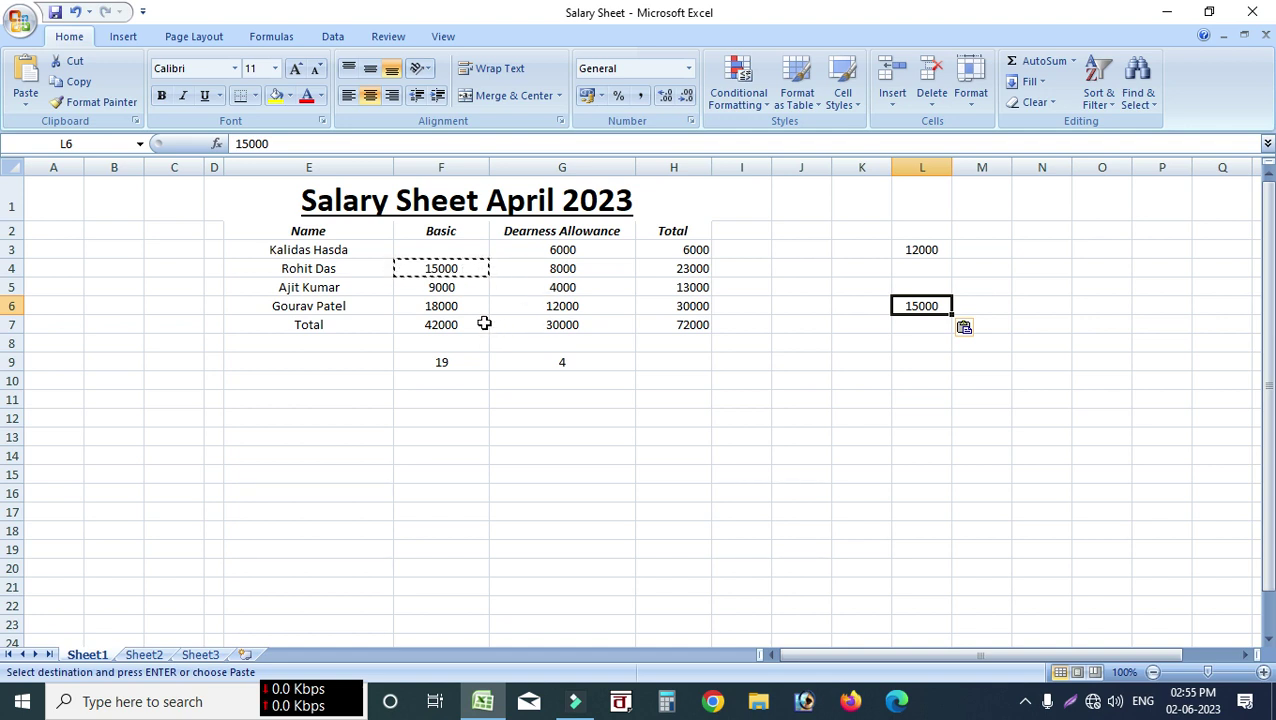
pyautogui.click(522, 445)
pyautogui.doubleClick(556, 478)
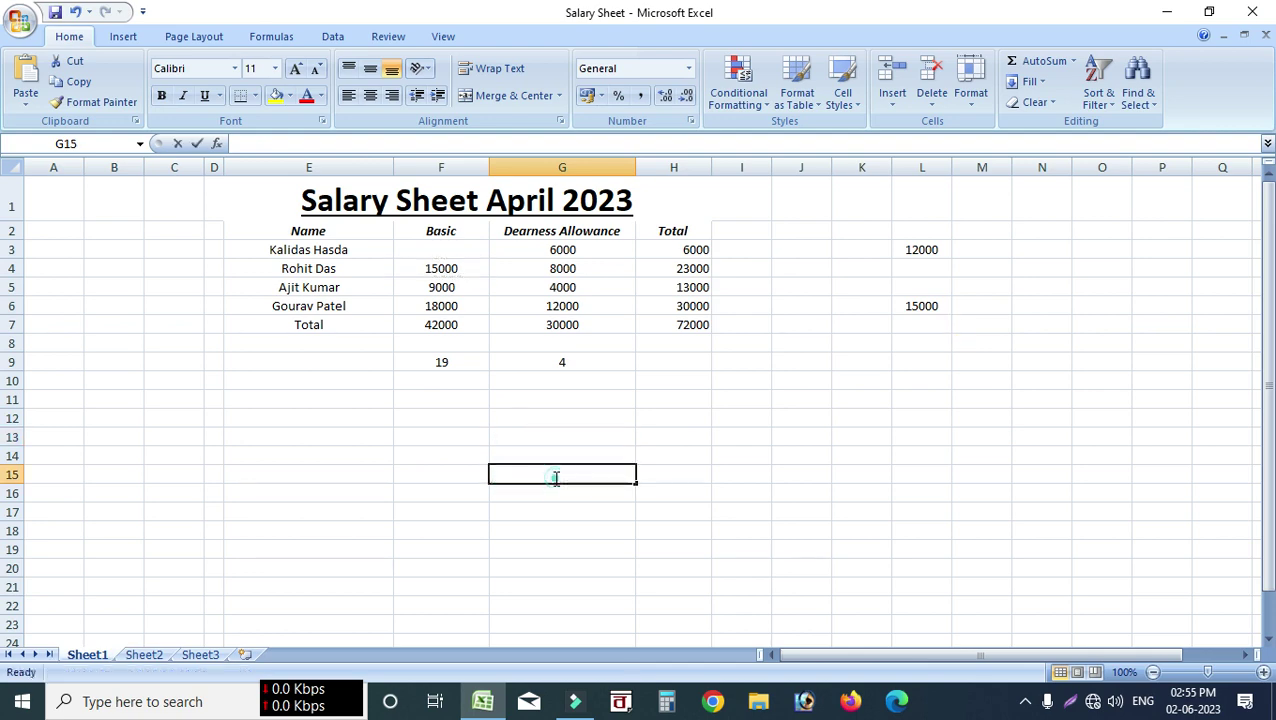
pyautogui.click(457, 270)
pyautogui.rightClick(458, 269)
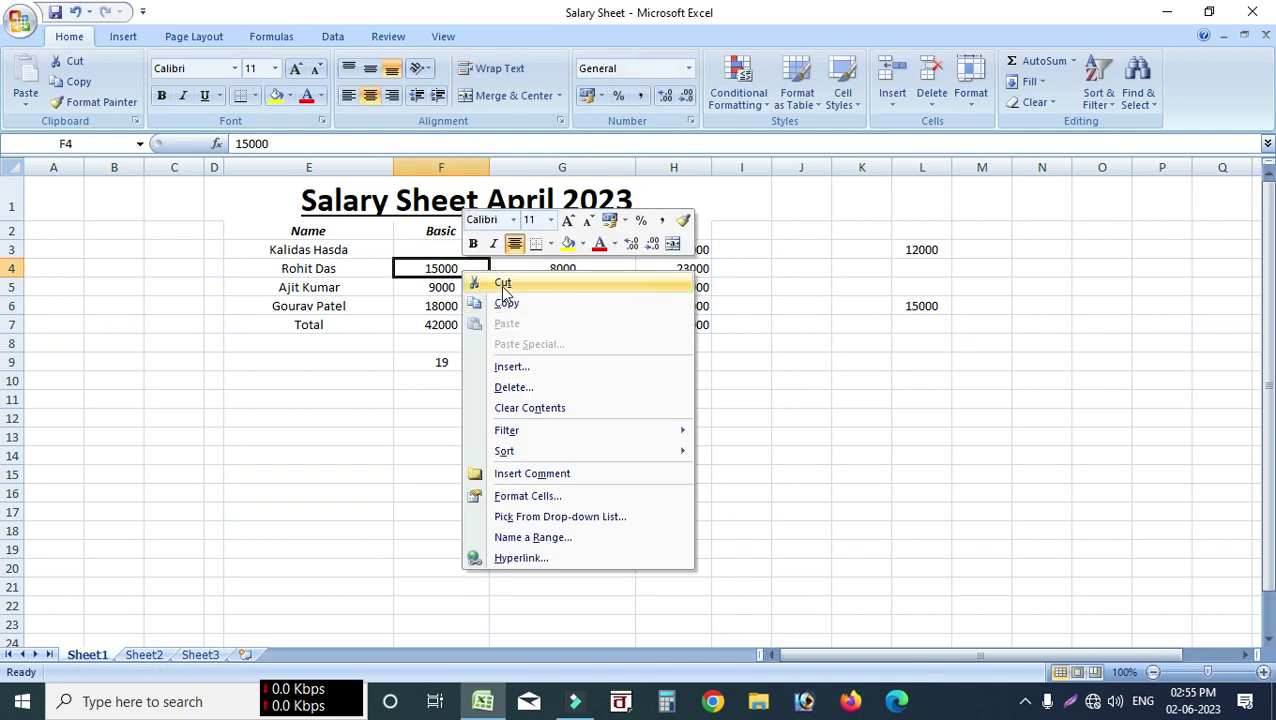
pyautogui.click(500, 286)
pyautogui.rightClick(868, 384)
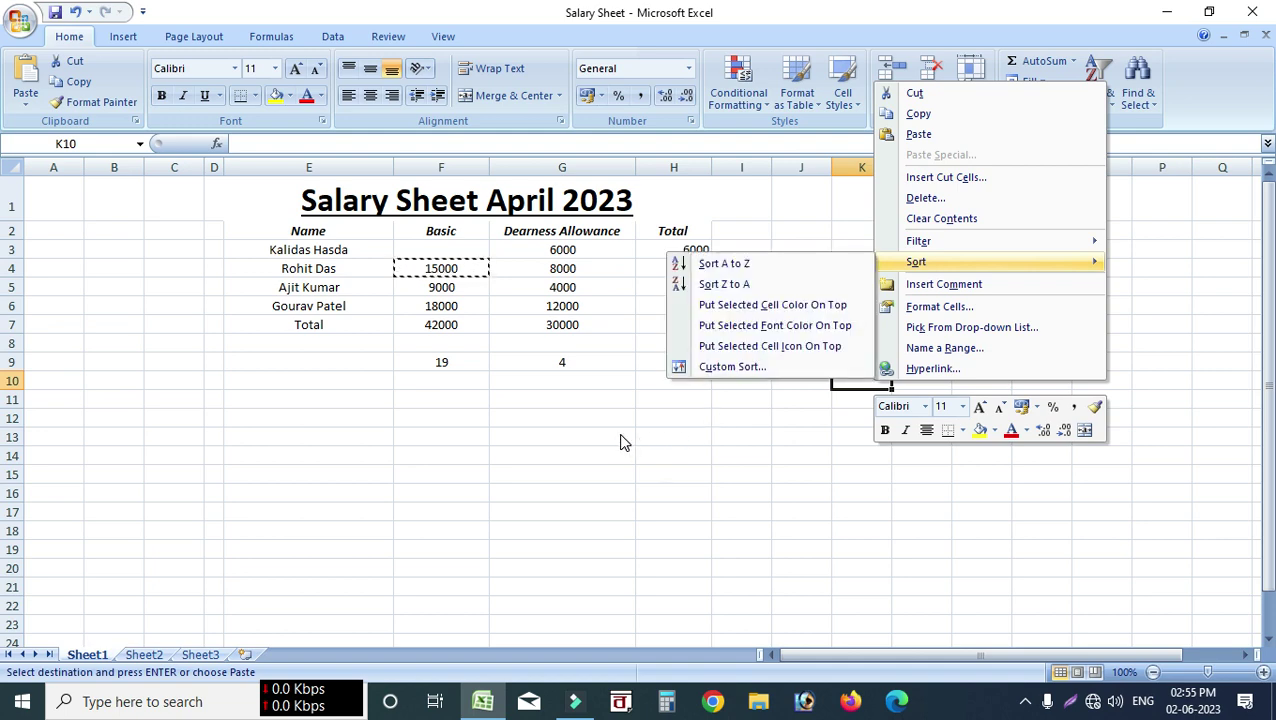
pyautogui.click(545, 456)
pyautogui.click(473, 492)
pyautogui.doubleClick(473, 492)
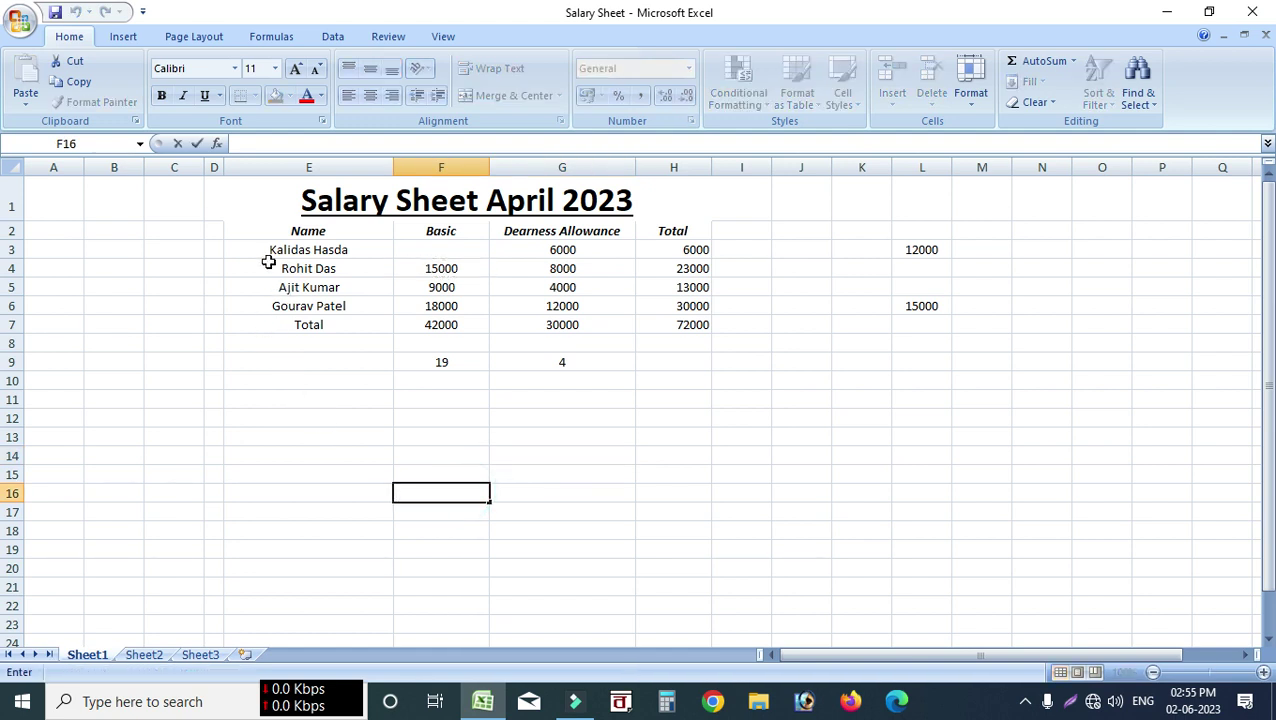
# - Cut the whole salary table E1:H7 and paste it starting at cell G13
pyautogui.moveTo(248, 190); pyautogui.dragTo(584, 325)
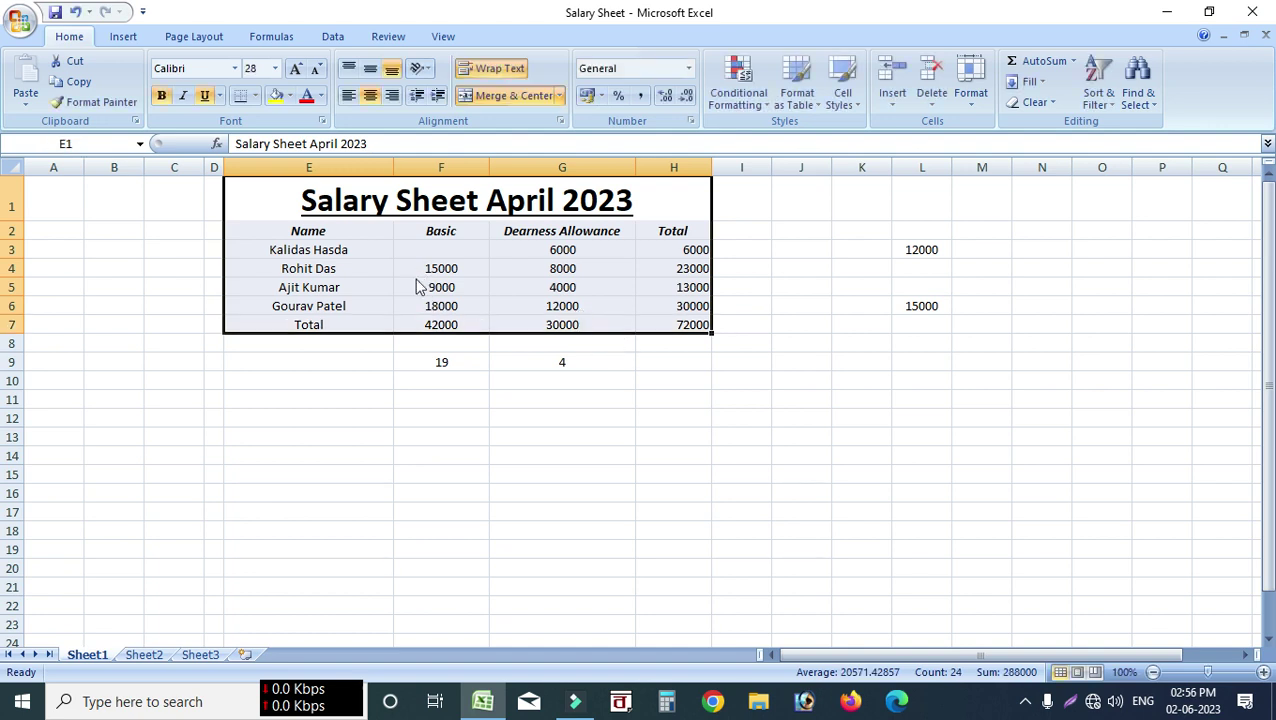
pyautogui.rightClick(481, 259)
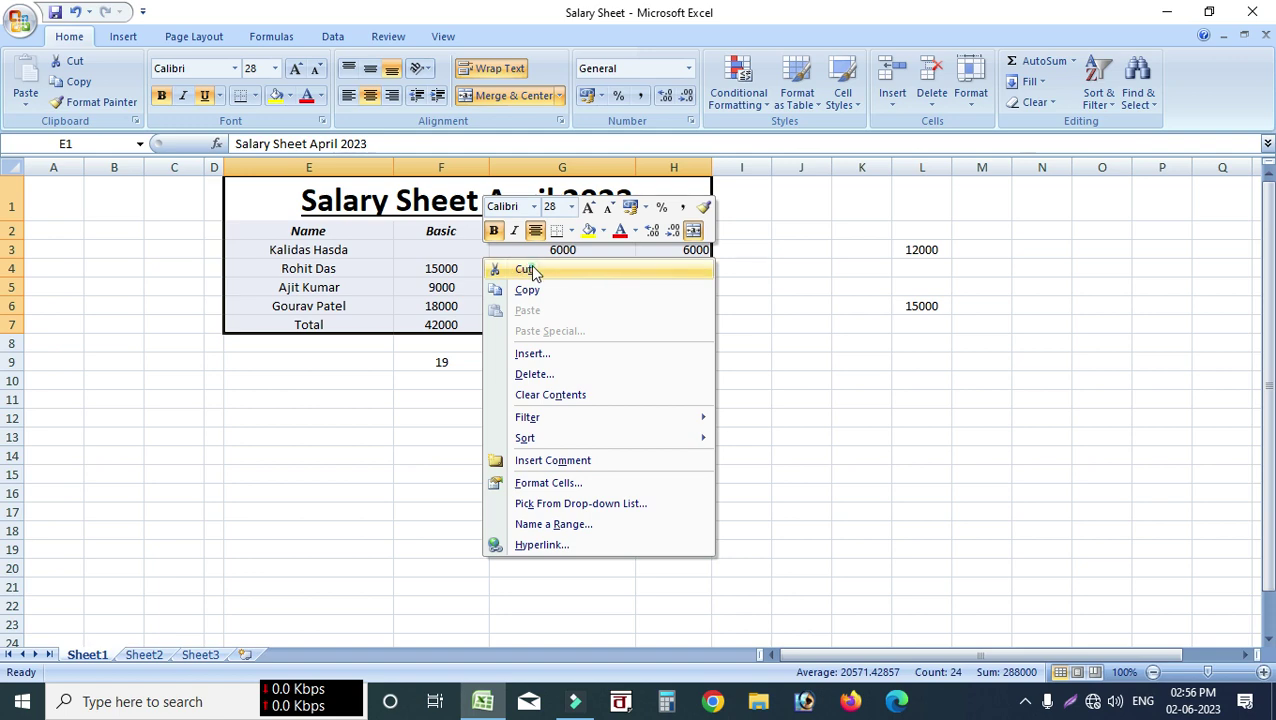
pyautogui.click(521, 269)
pyautogui.click(633, 434)
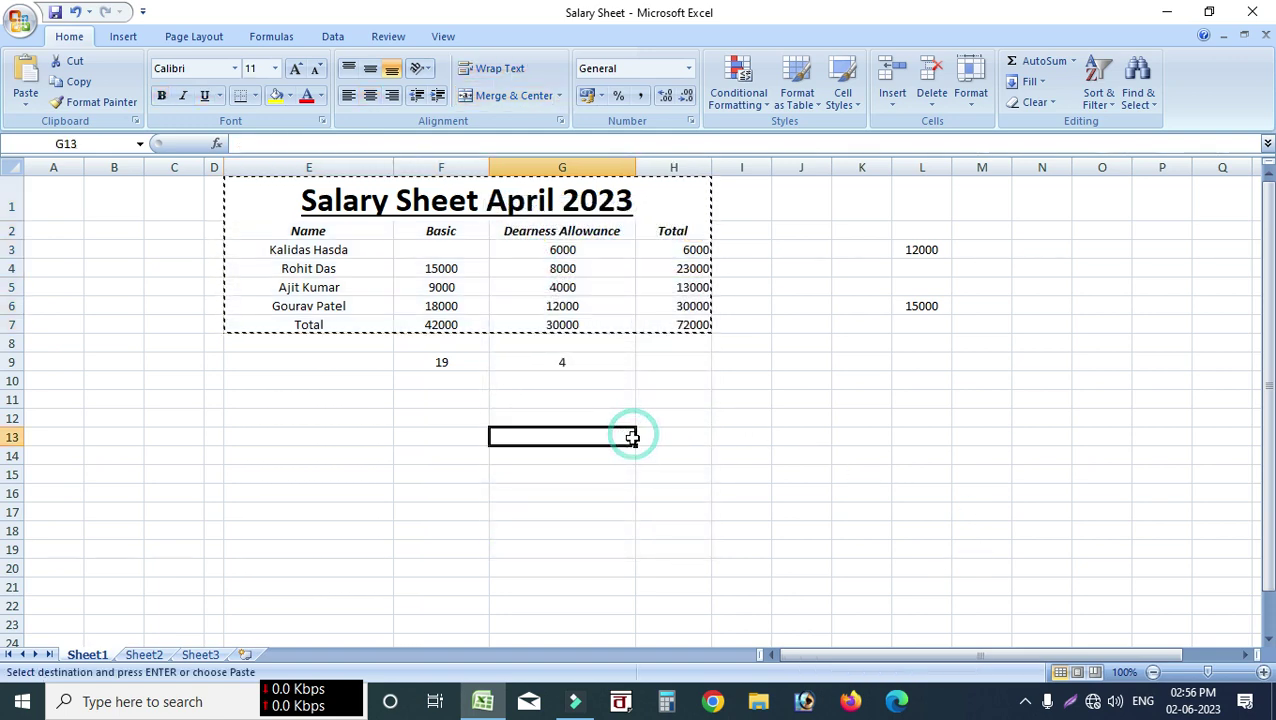
pyautogui.rightClick(620, 436)
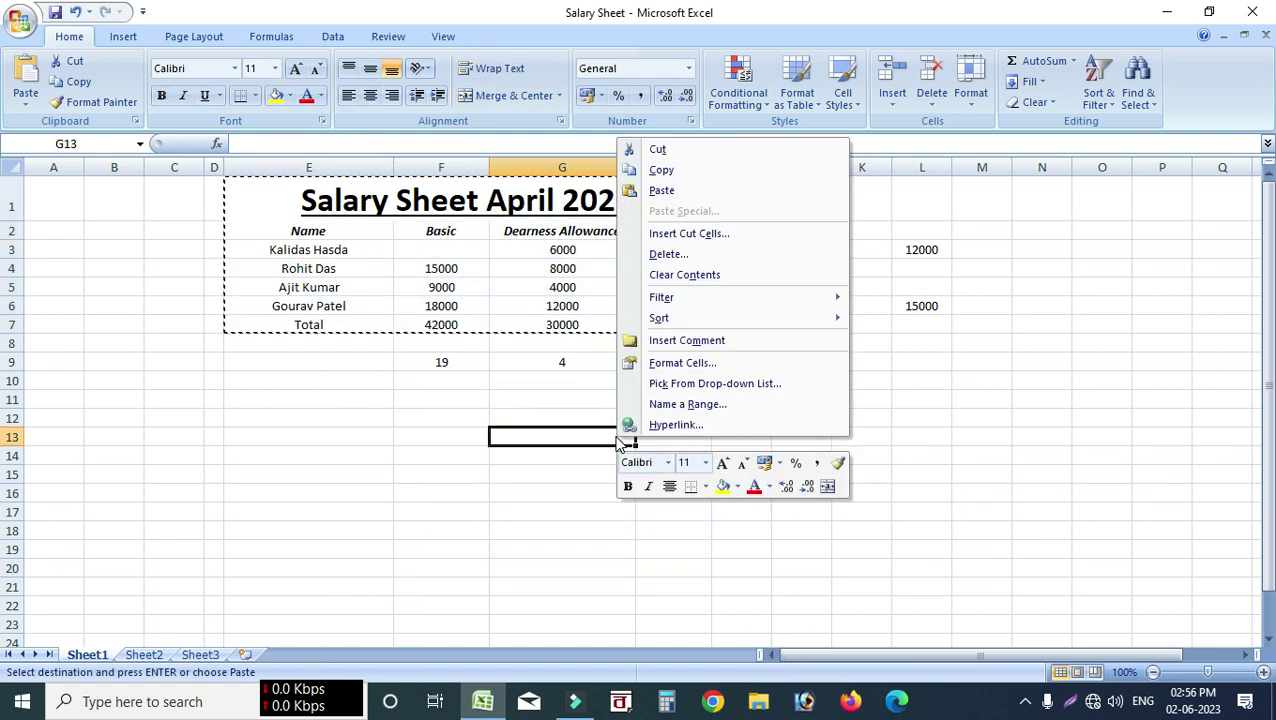
pyautogui.click(678, 192)
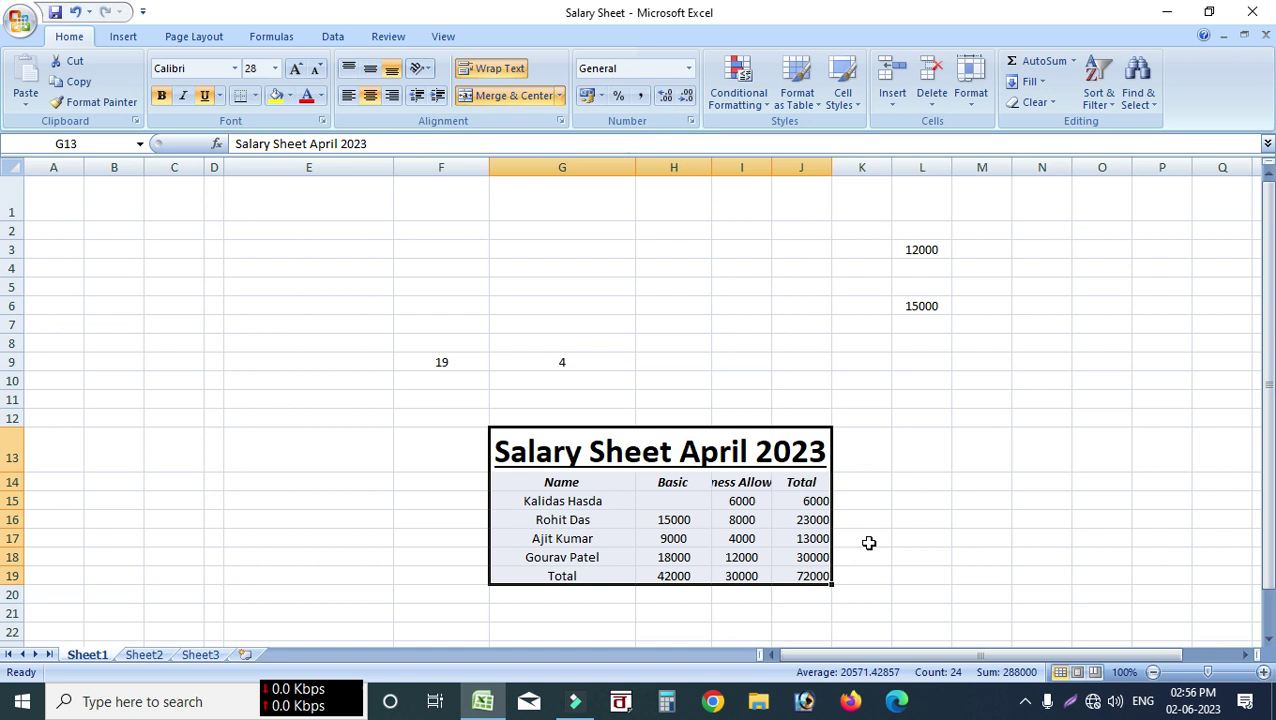
# - Undo the pasting of the salary table at G13 and cancel the pending cut
pyautogui.hotkey('ctrl', 'z')
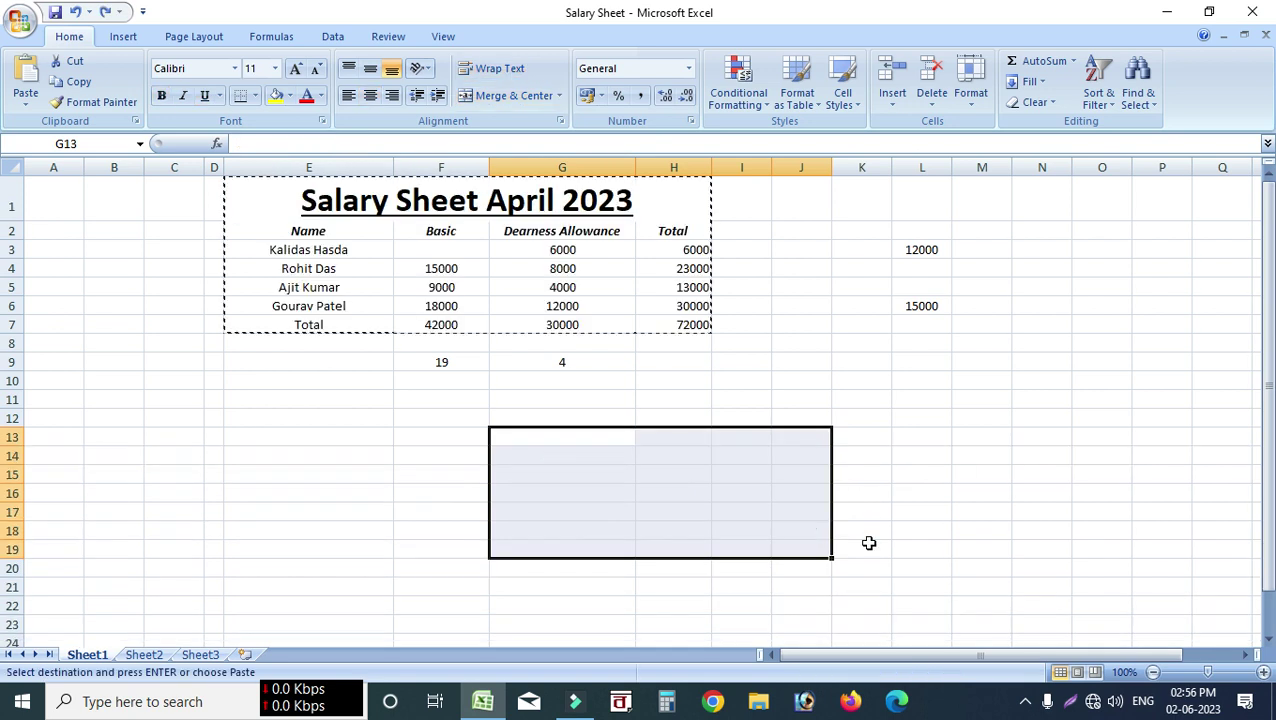
pyautogui.click(810, 364)
pyautogui.doubleClick(804, 420)
pyautogui.doubleClick(652, 456)
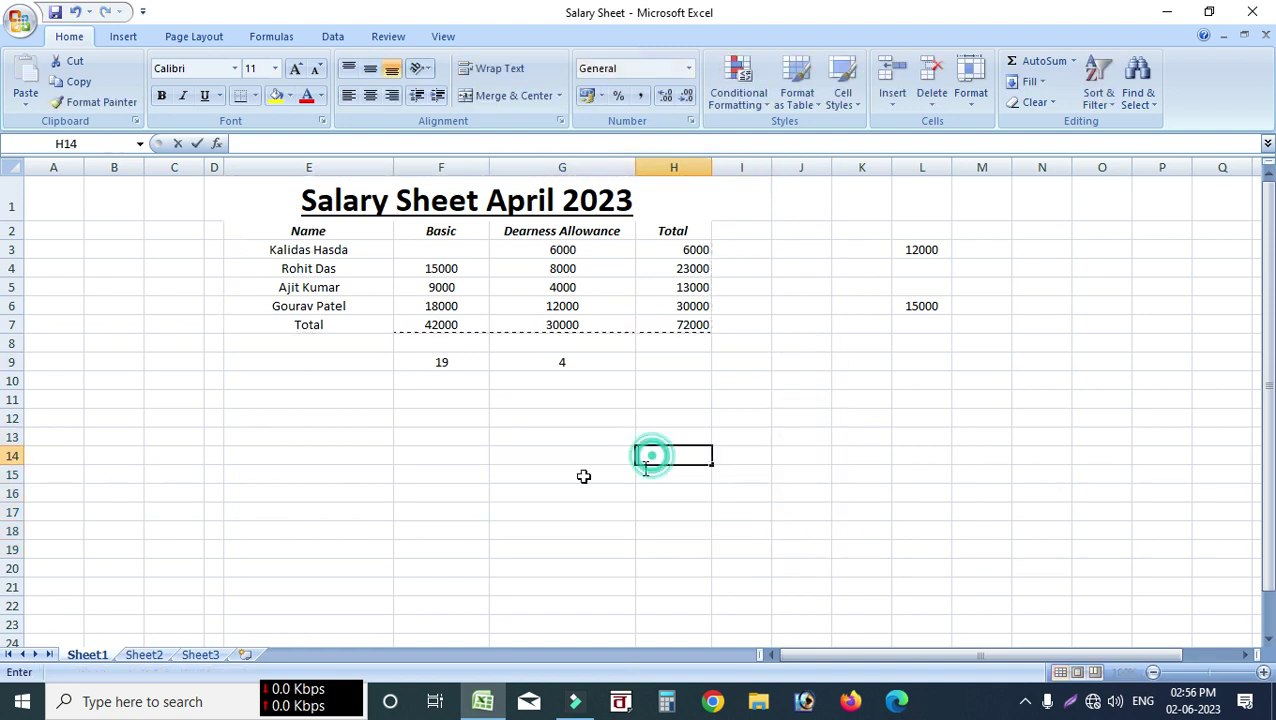
pyautogui.click(484, 478)
pyautogui.click(385, 399)
# - Select the salary table E1:H7 and move it directly on the sheet so that it starts at cell L12
pyautogui.moveTo(256, 195); pyautogui.dragTo(620, 330)
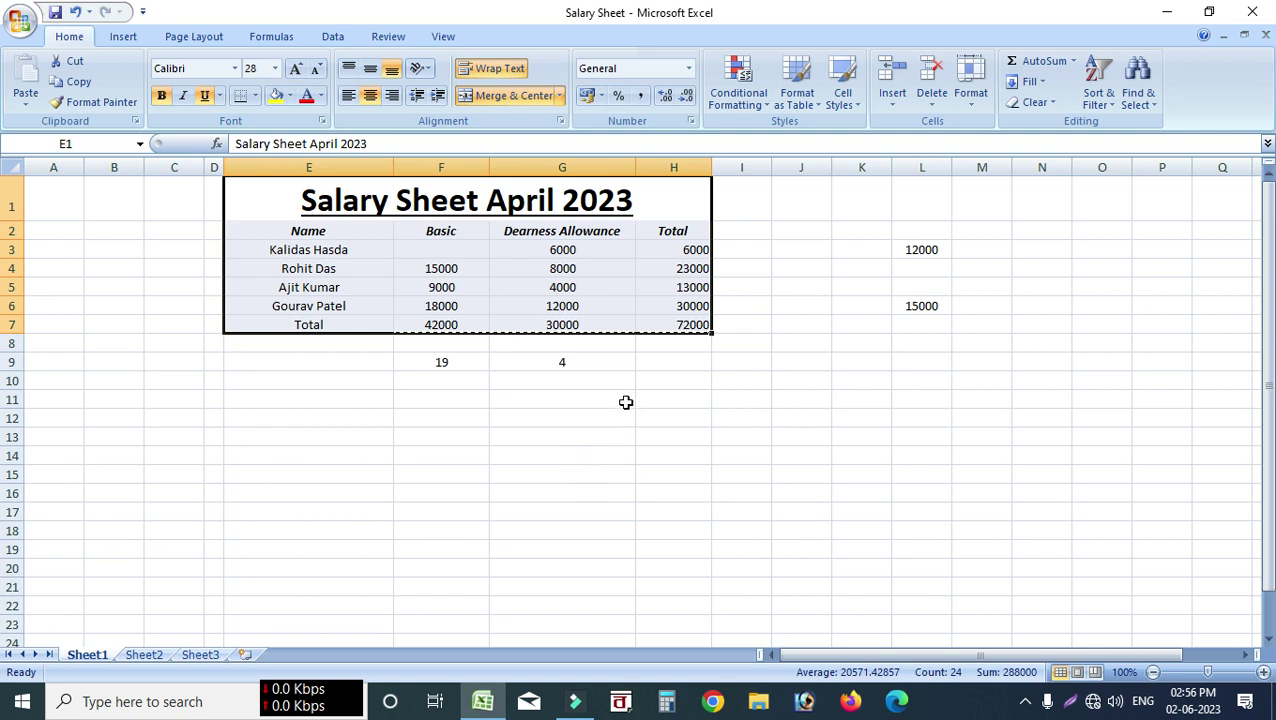
pyautogui.click(627, 333)
pyautogui.moveTo(610, 338); pyautogui.dragTo(1056, 528)
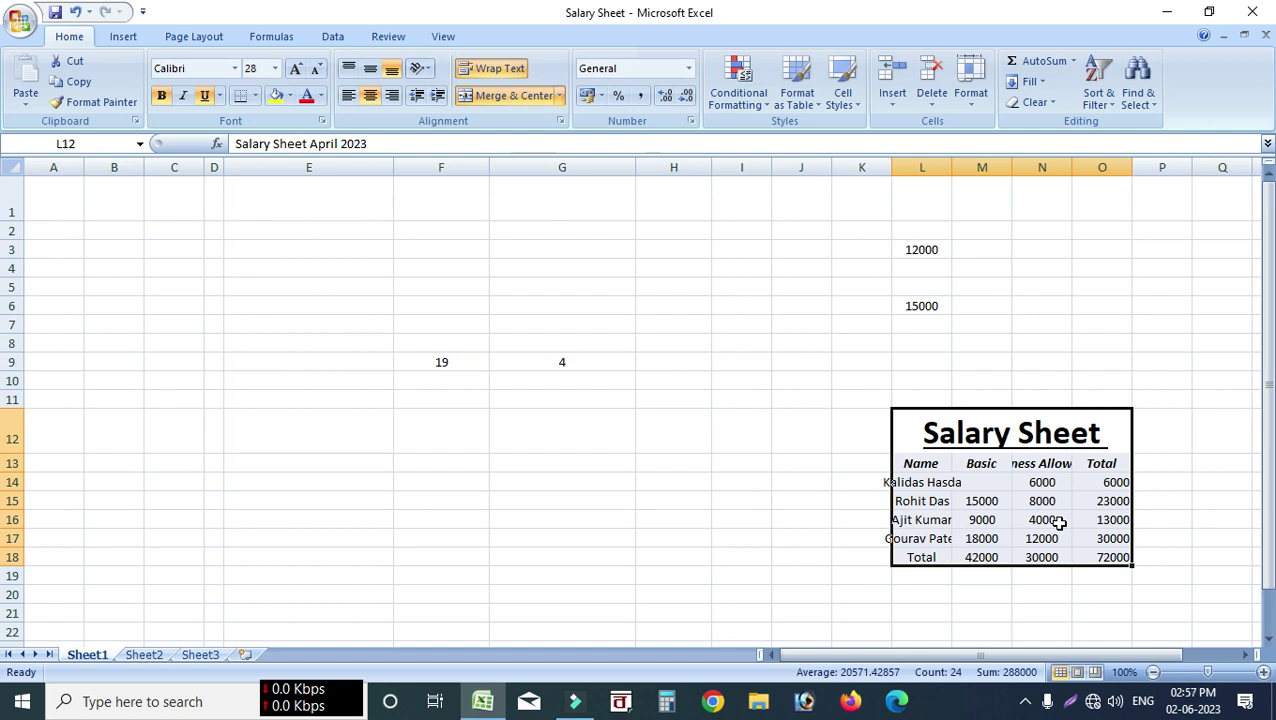
# - Select the relocated salary table L12:O18 and move it back to E1:H7
pyautogui.click(836, 430)
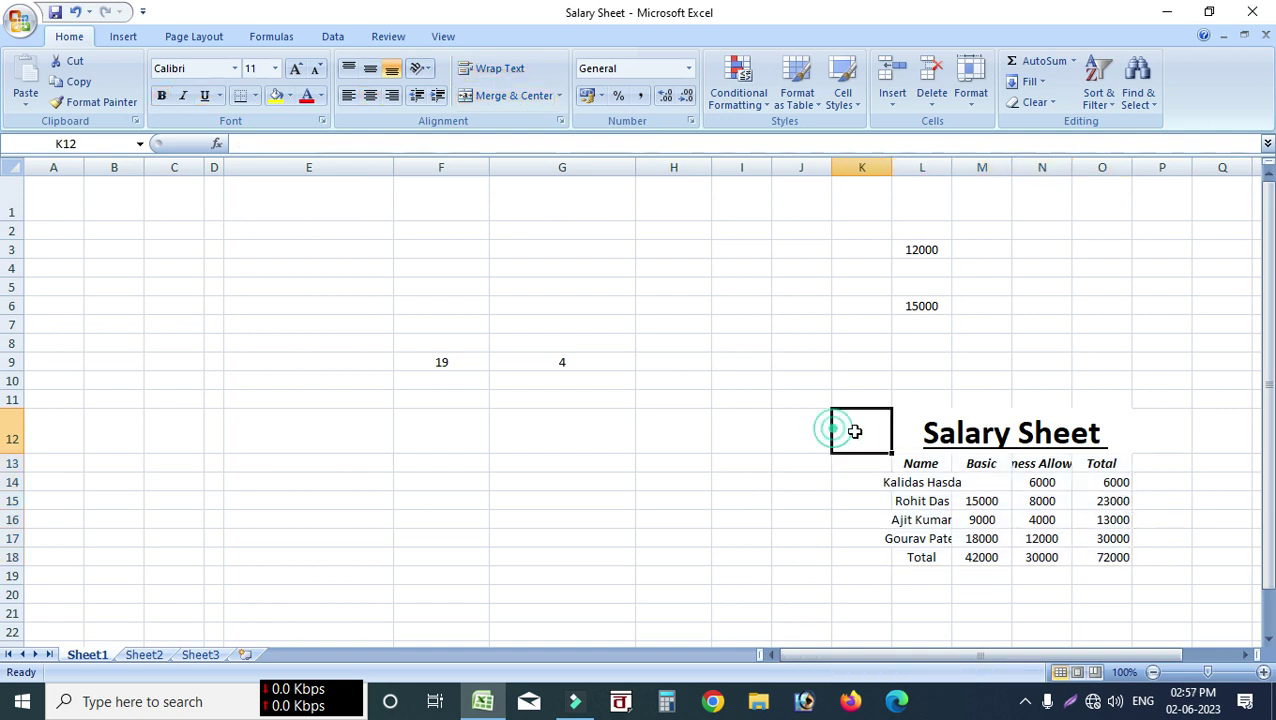
pyautogui.moveTo(912, 411); pyautogui.dragTo(1085, 584)
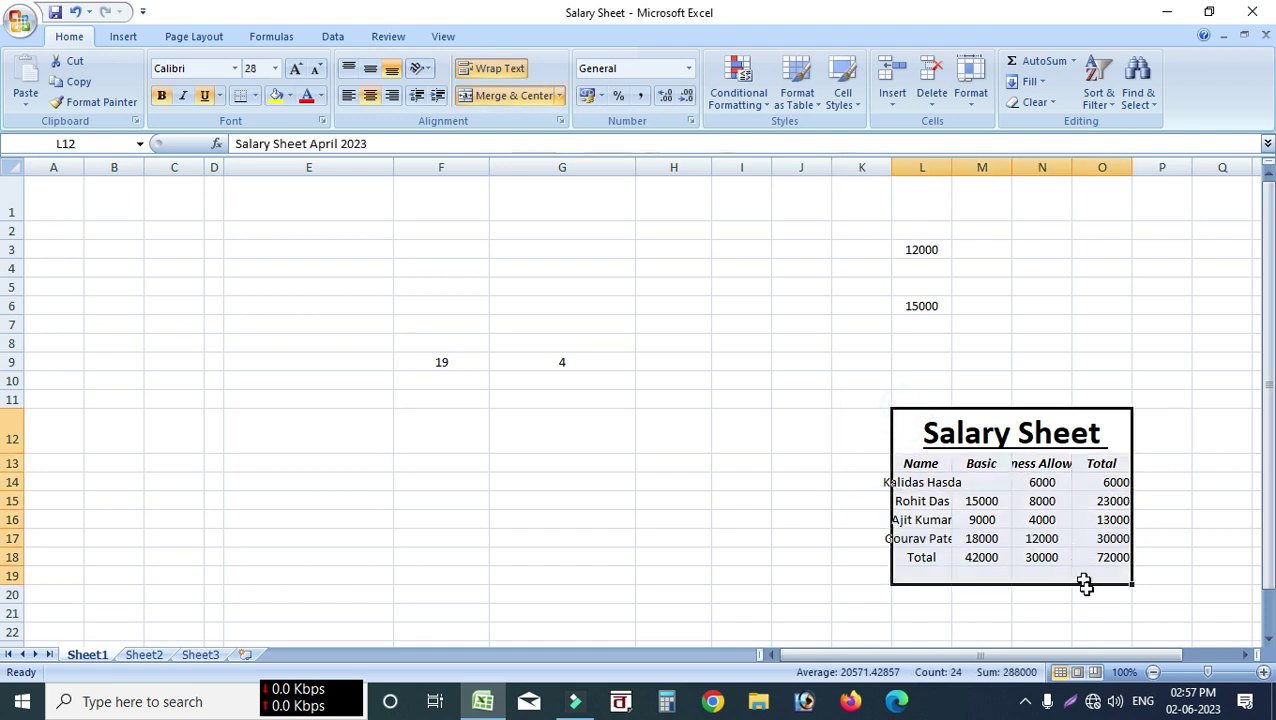
pyautogui.moveTo(888, 436); pyautogui.dragTo(1003, 563)
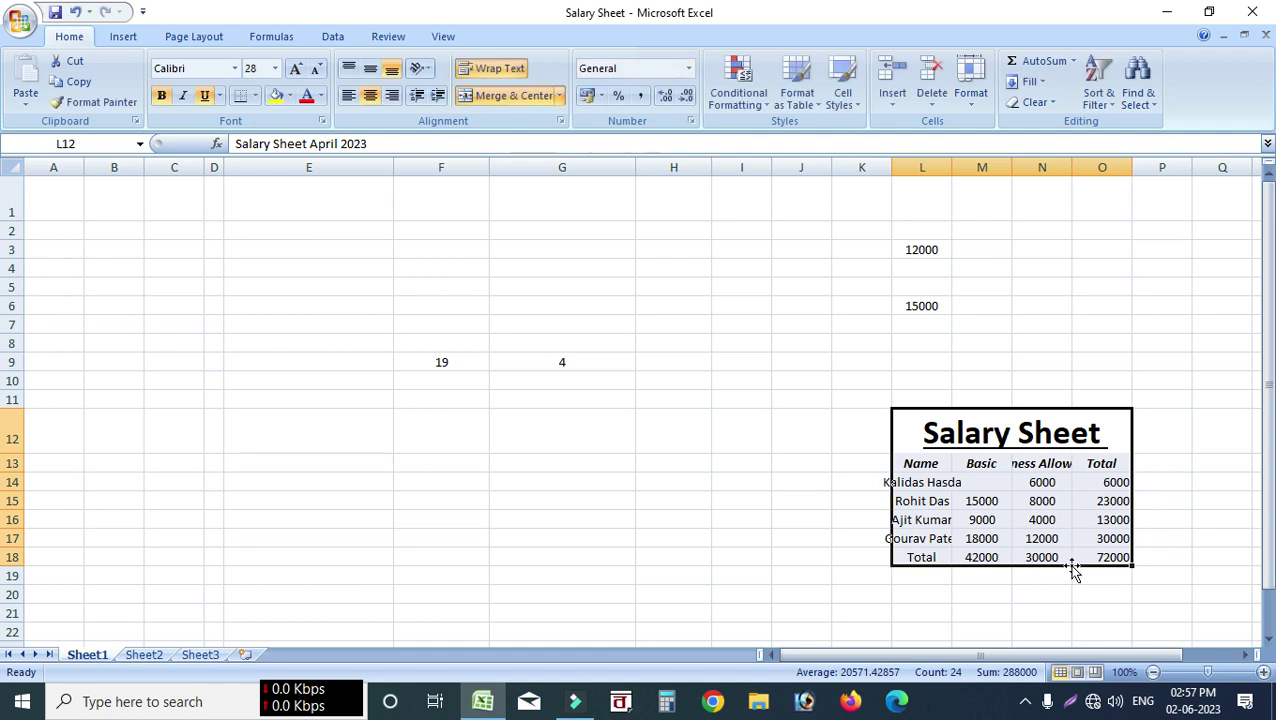
pyautogui.moveTo(1073, 570); pyautogui.dragTo(570, 302)
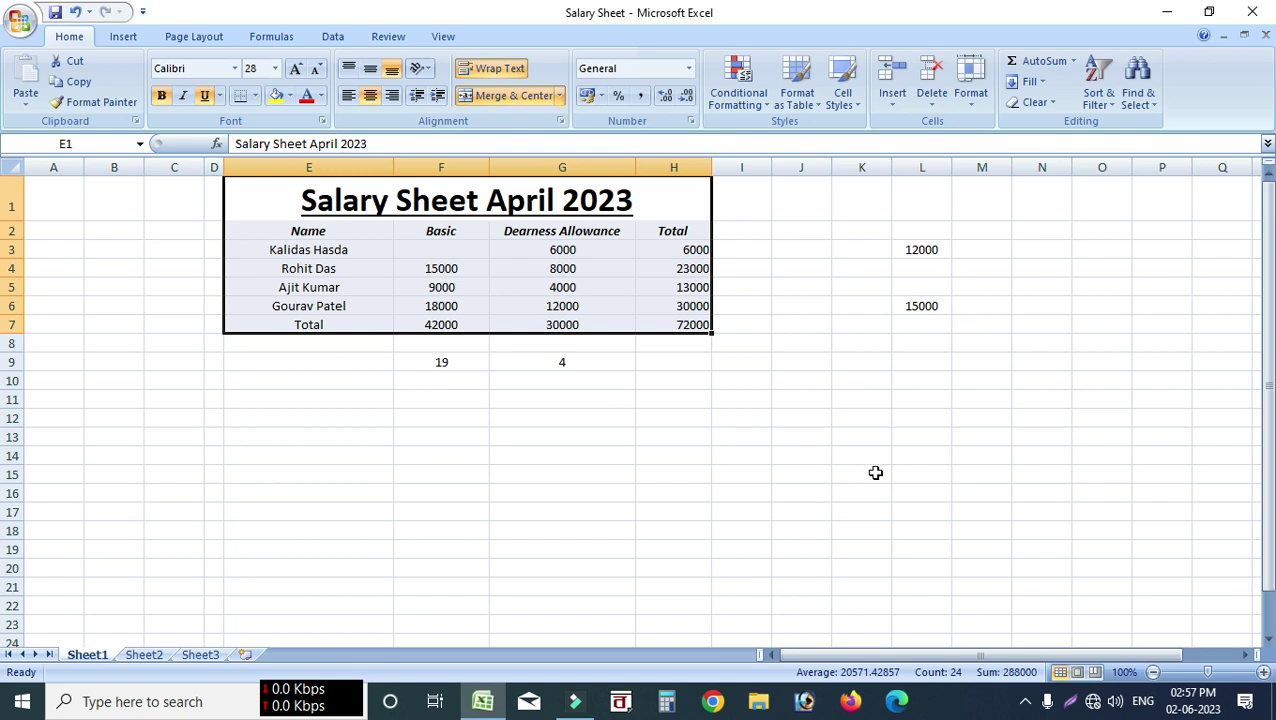
pyautogui.click(675, 456)
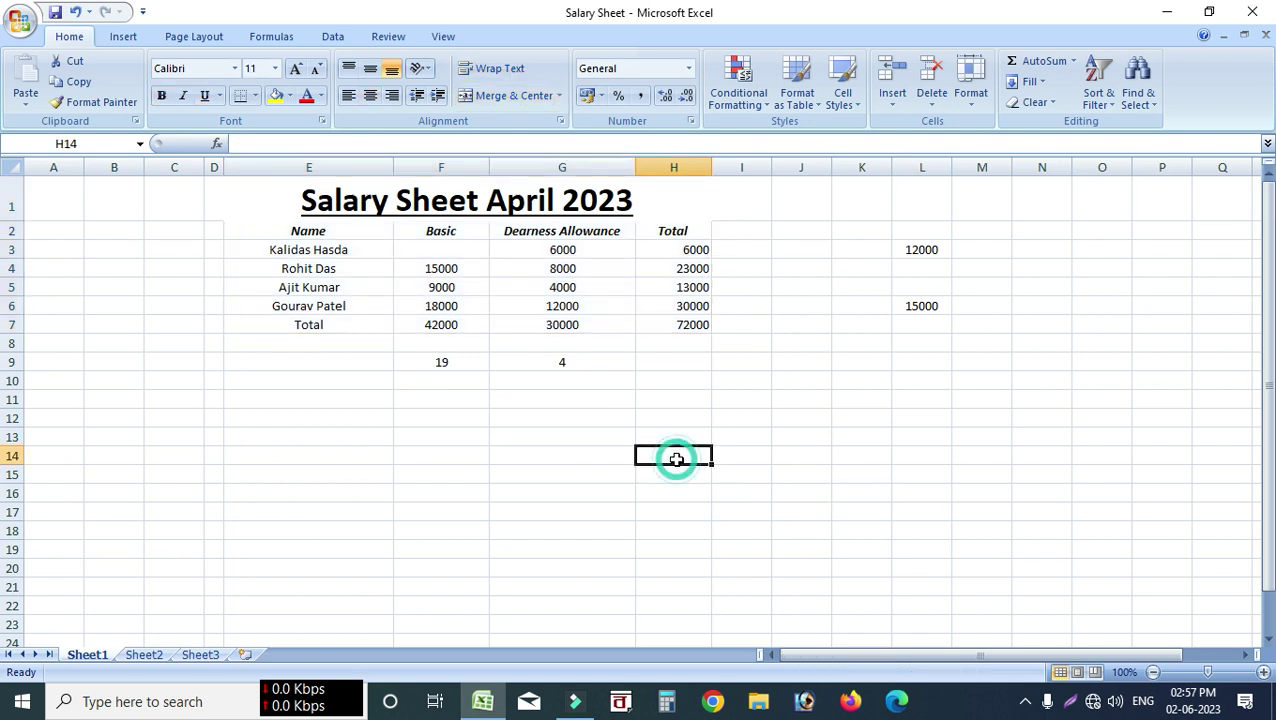
# - Copy the total in H3 and use Paste Special to paste only its formula into L9, then check the pasted cell
pyautogui.click(679, 253)
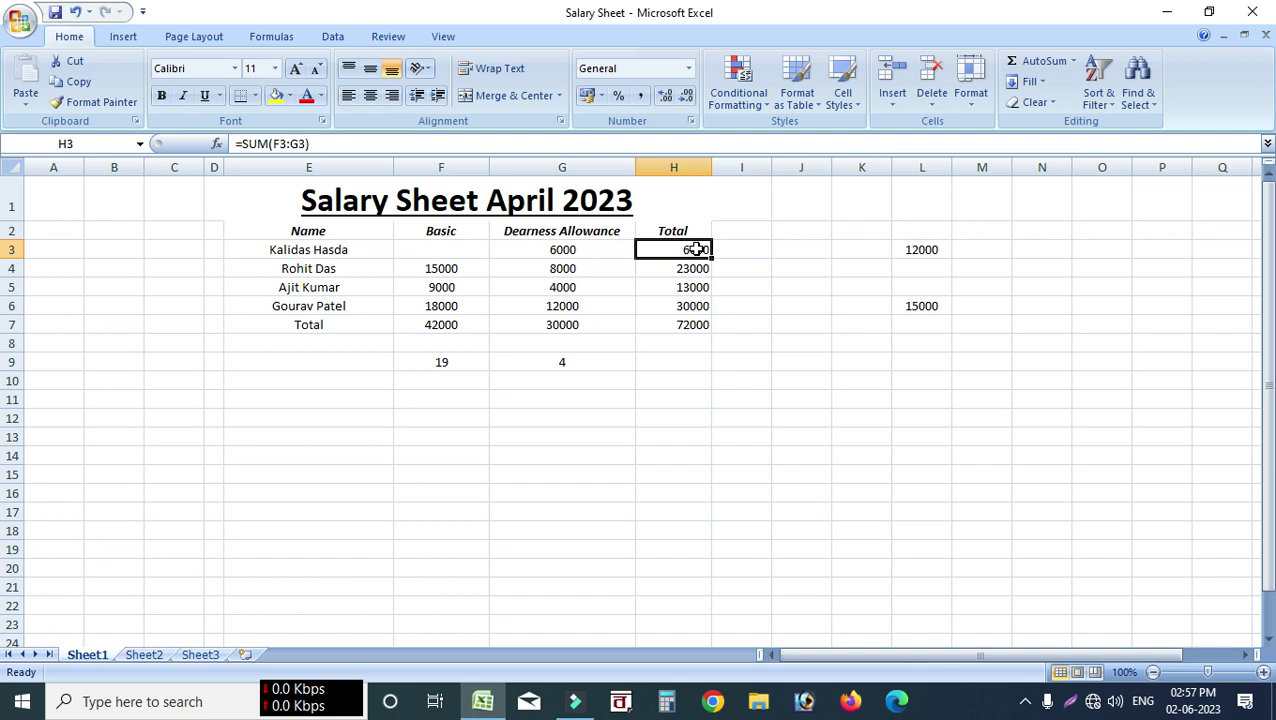
pyautogui.rightClick(700, 254)
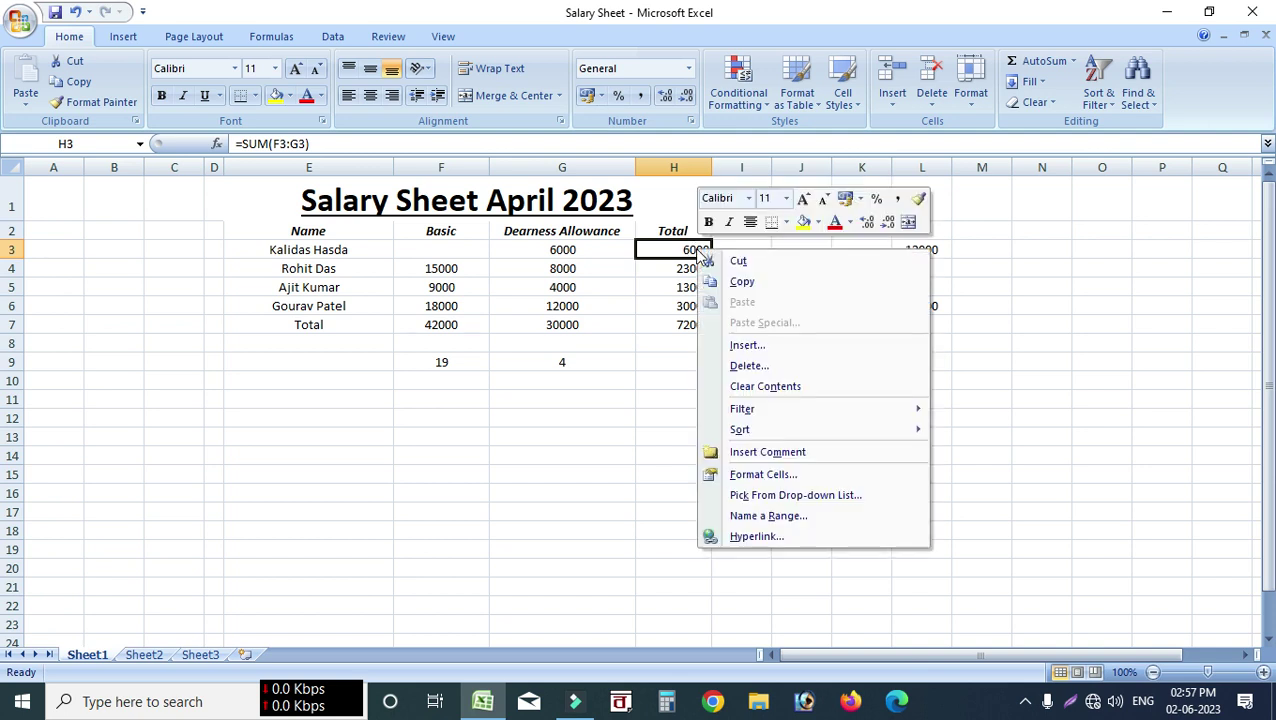
pyautogui.click(748, 285)
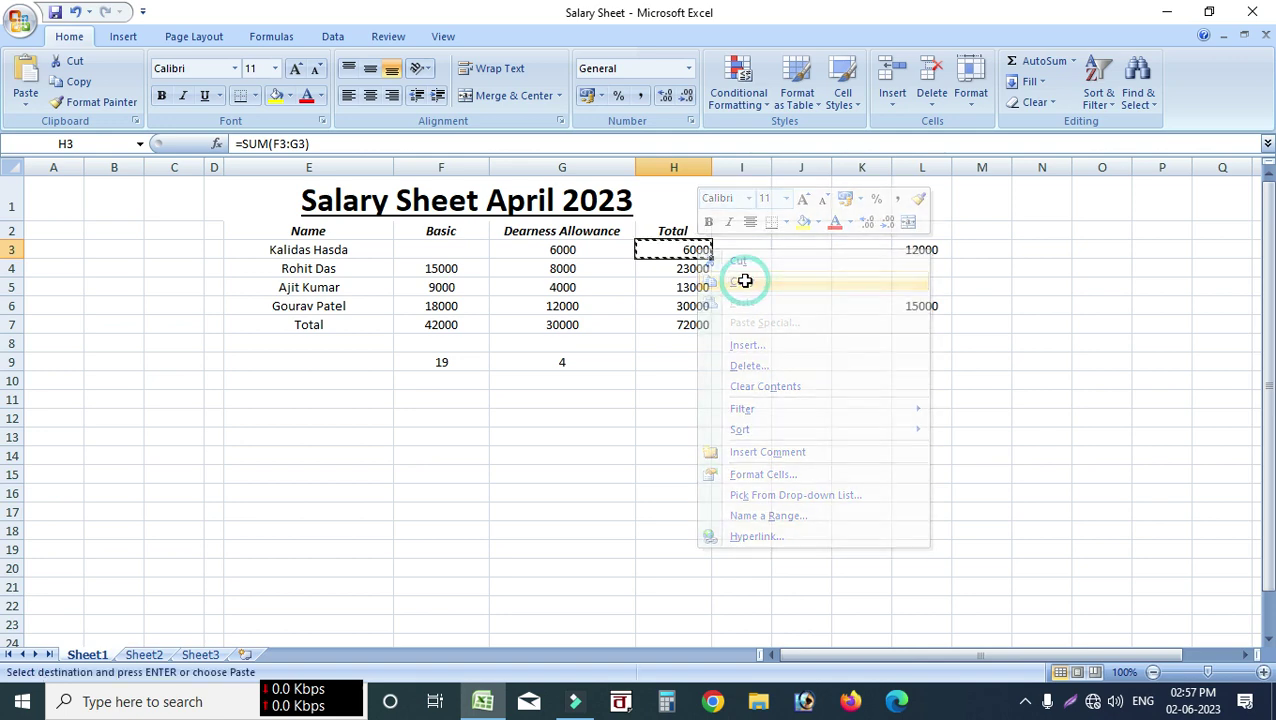
pyautogui.click(937, 371)
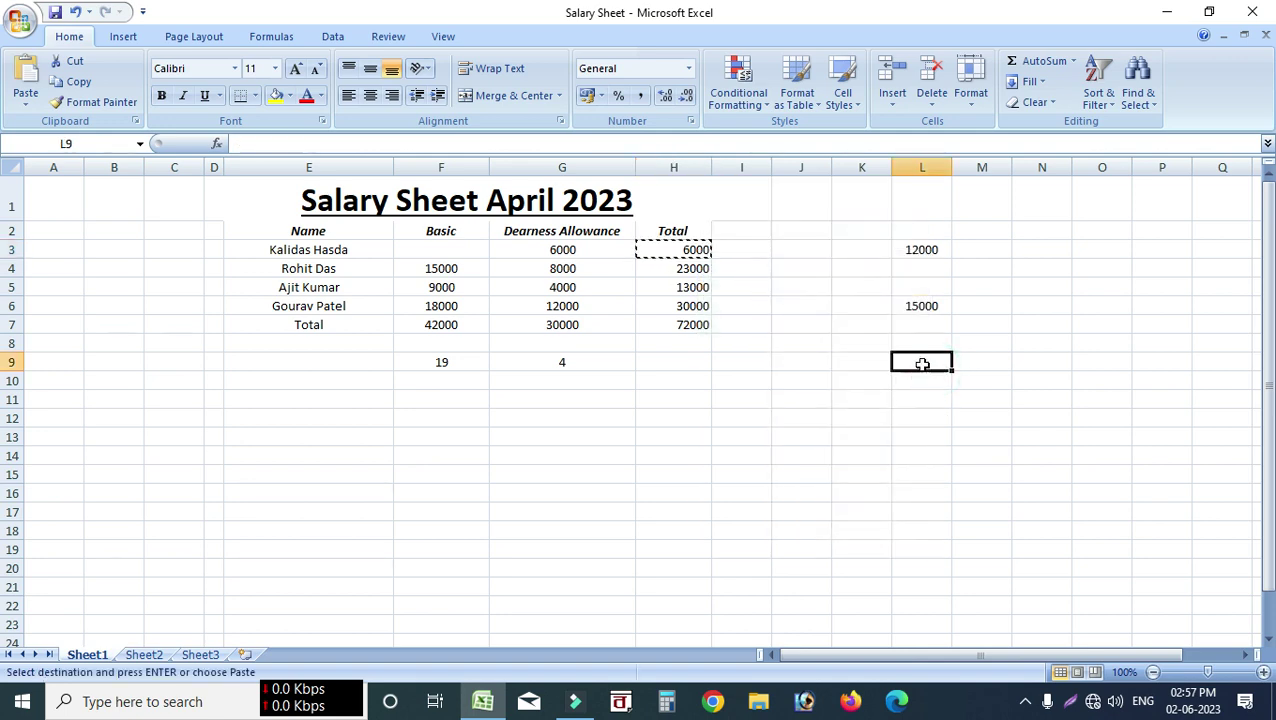
pyautogui.rightClick(923, 364)
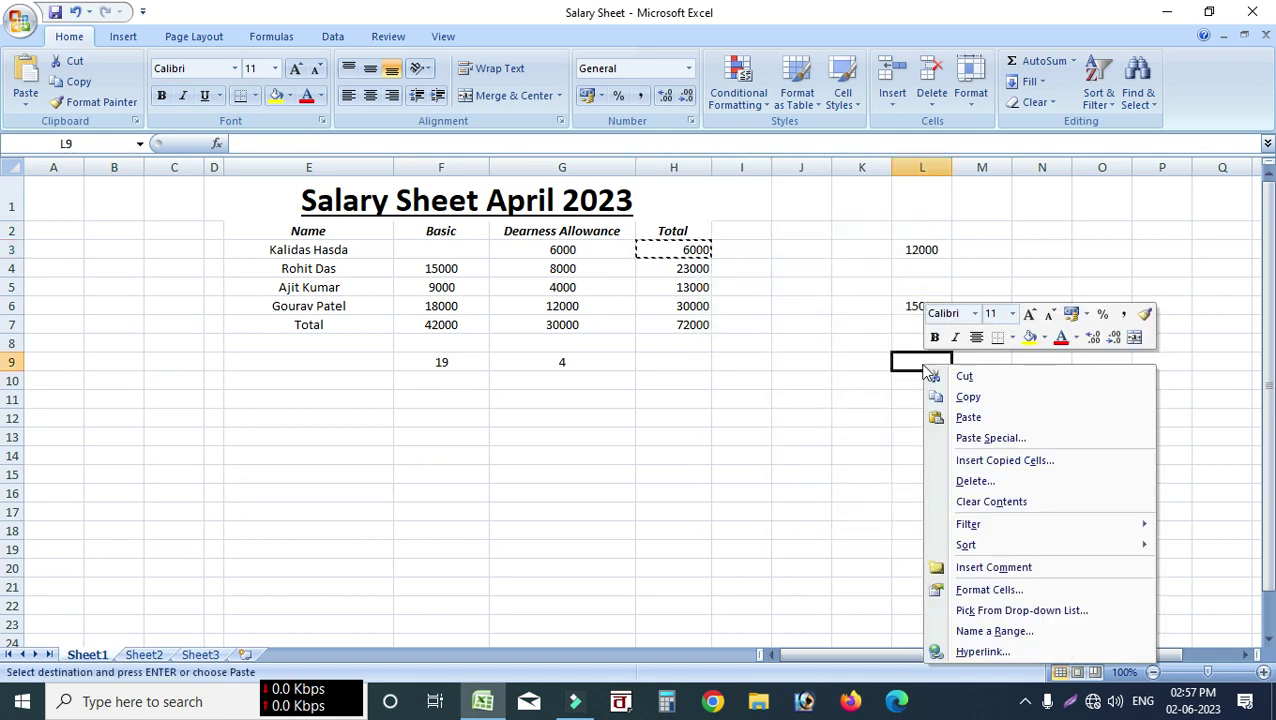
pyautogui.click(1008, 440)
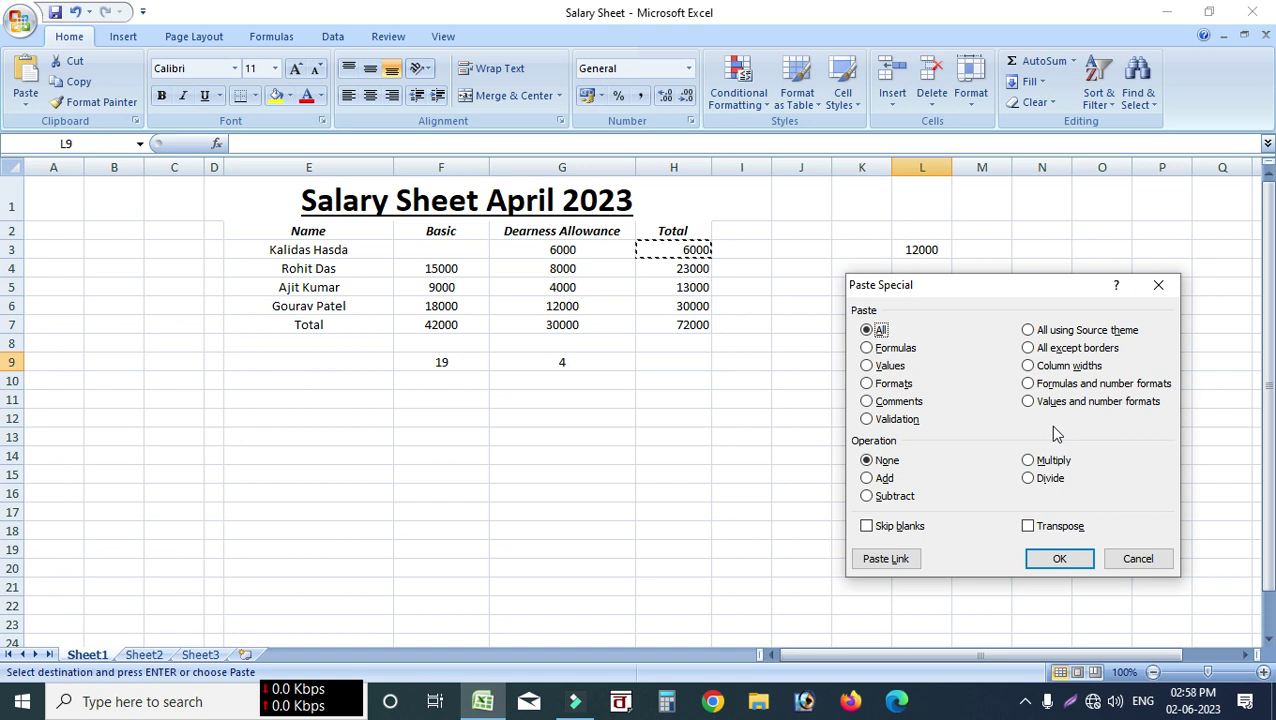
pyautogui.click(868, 348)
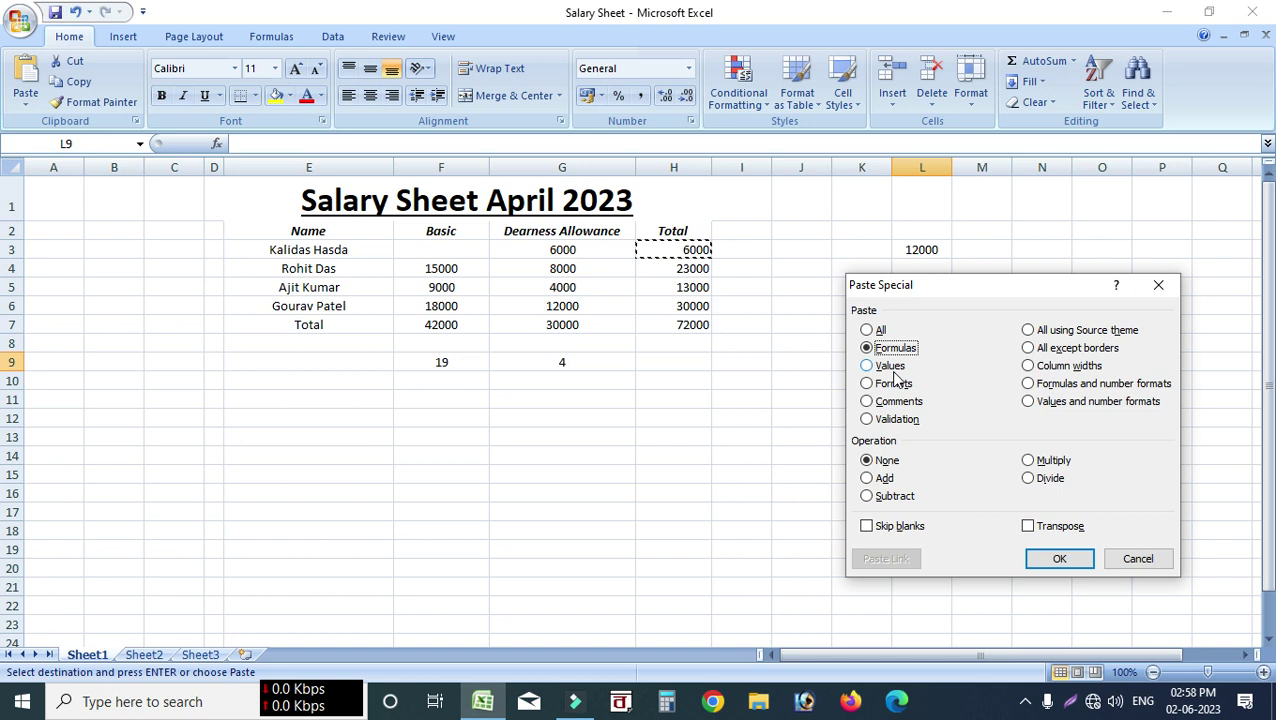
pyautogui.click(1059, 559)
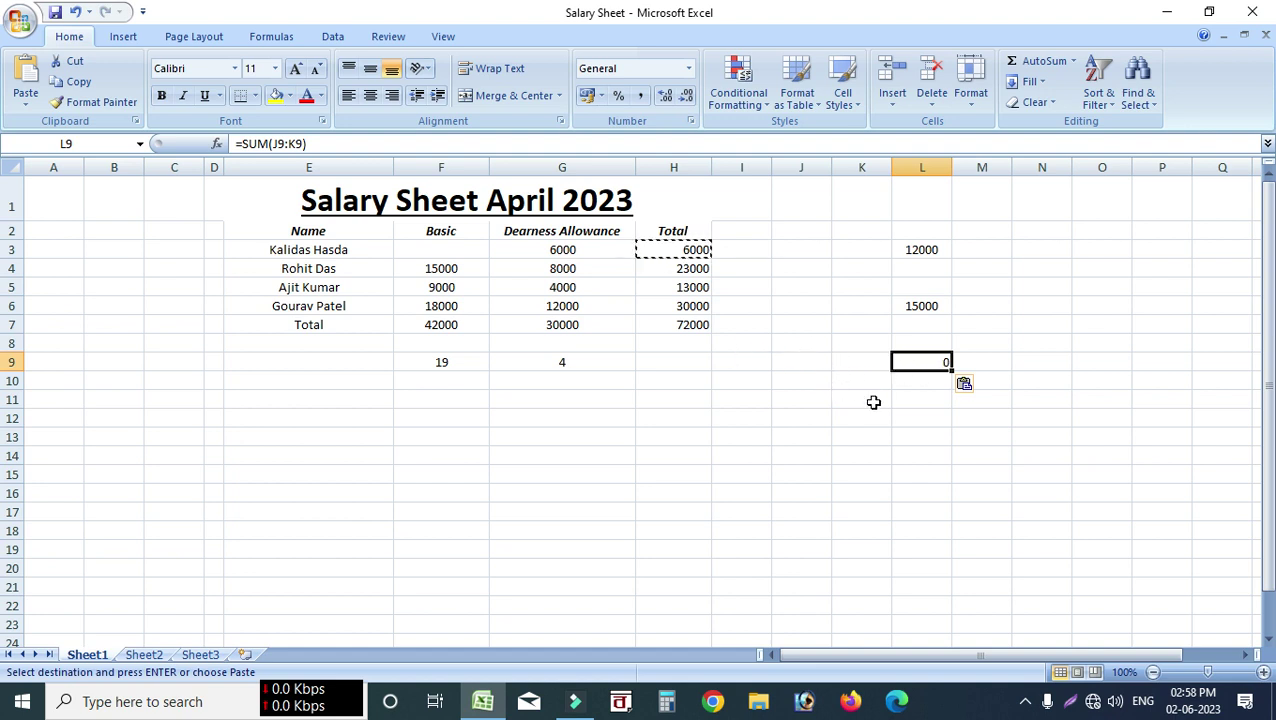
pyautogui.click(900, 418)
pyautogui.click(918, 362)
# - Paste only the formula of the copied total into H9 with Paste Special and check the pasted cell
pyautogui.click(676, 360)
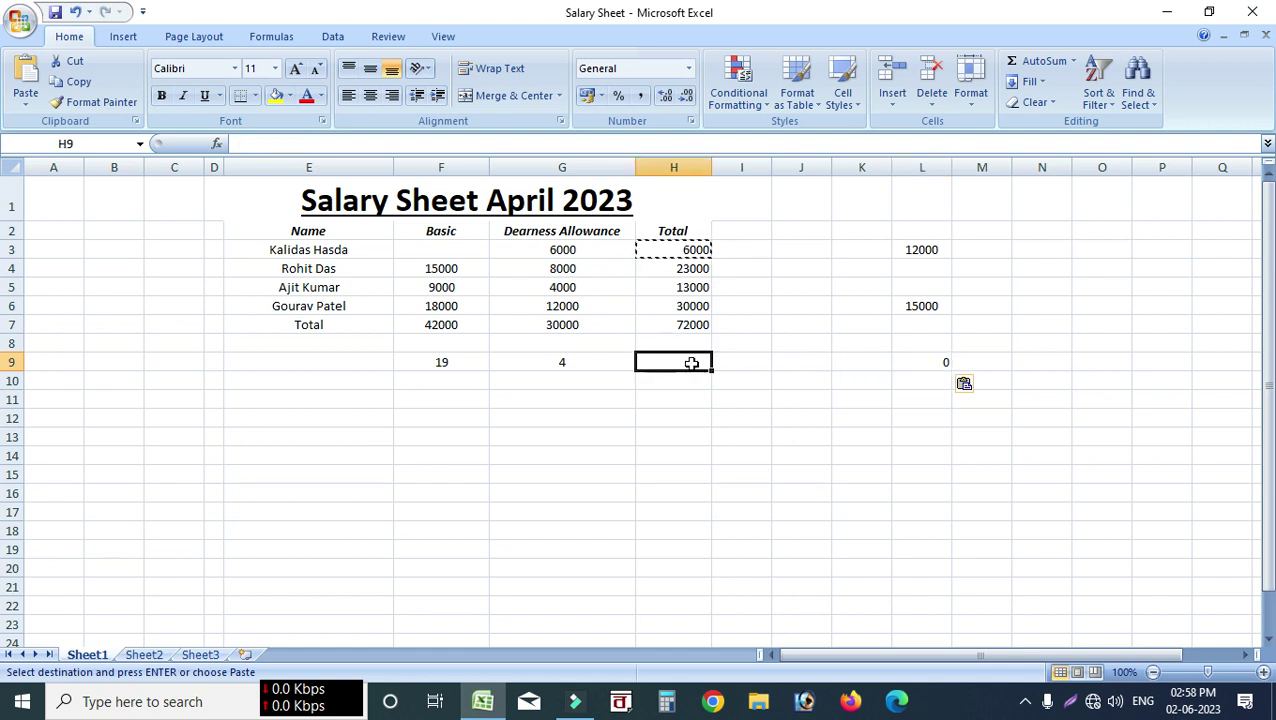
pyautogui.rightClick(686, 363)
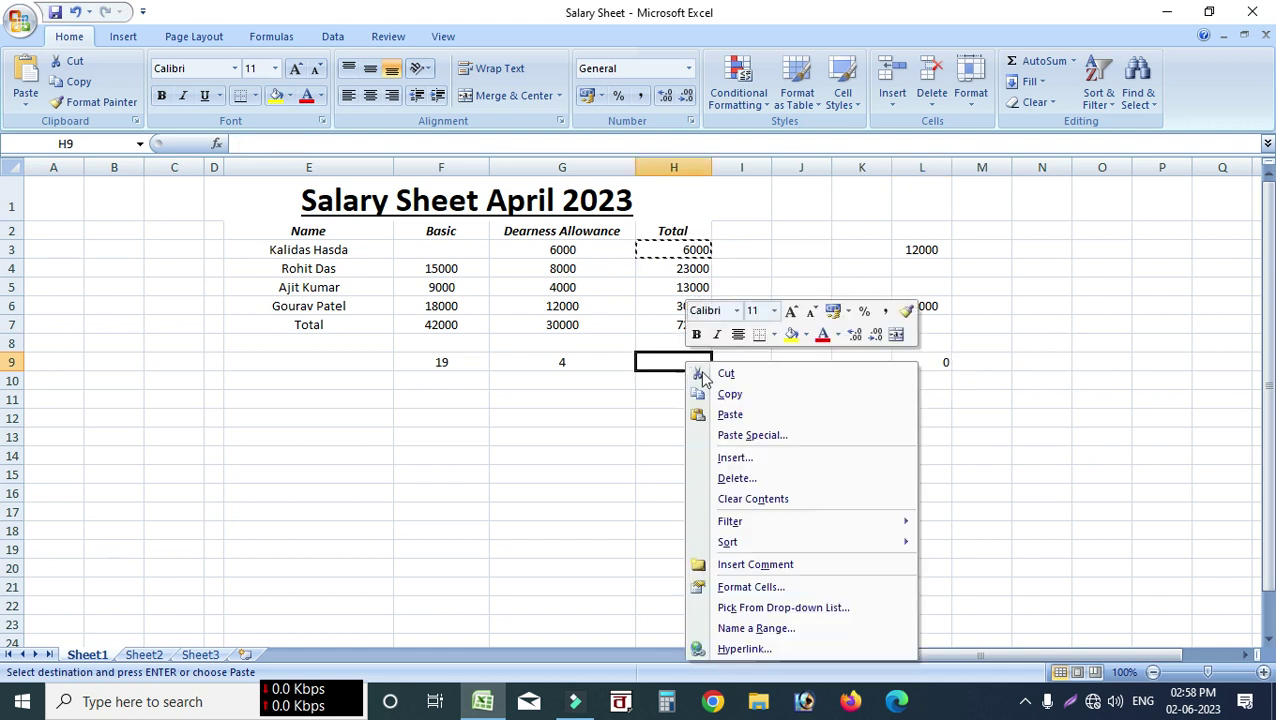
pyautogui.click(752, 435)
pyautogui.click(620, 340)
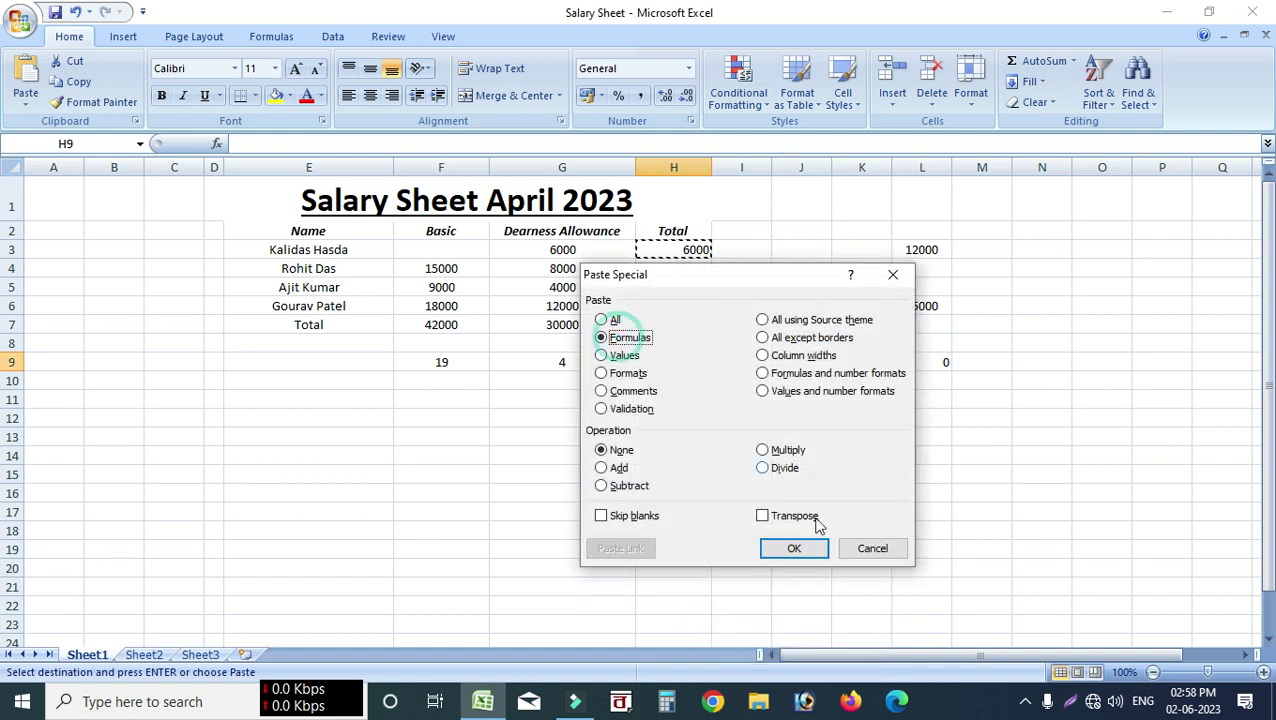
pyautogui.click(812, 549)
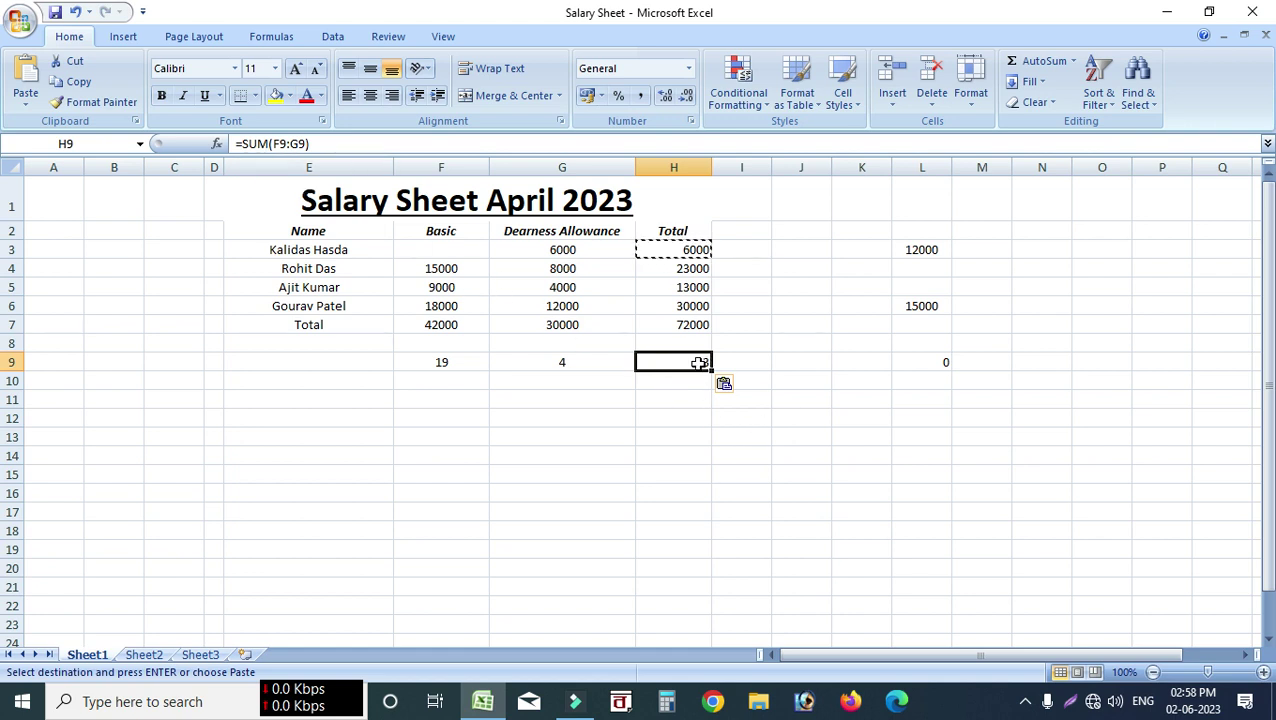
pyautogui.click(681, 470)
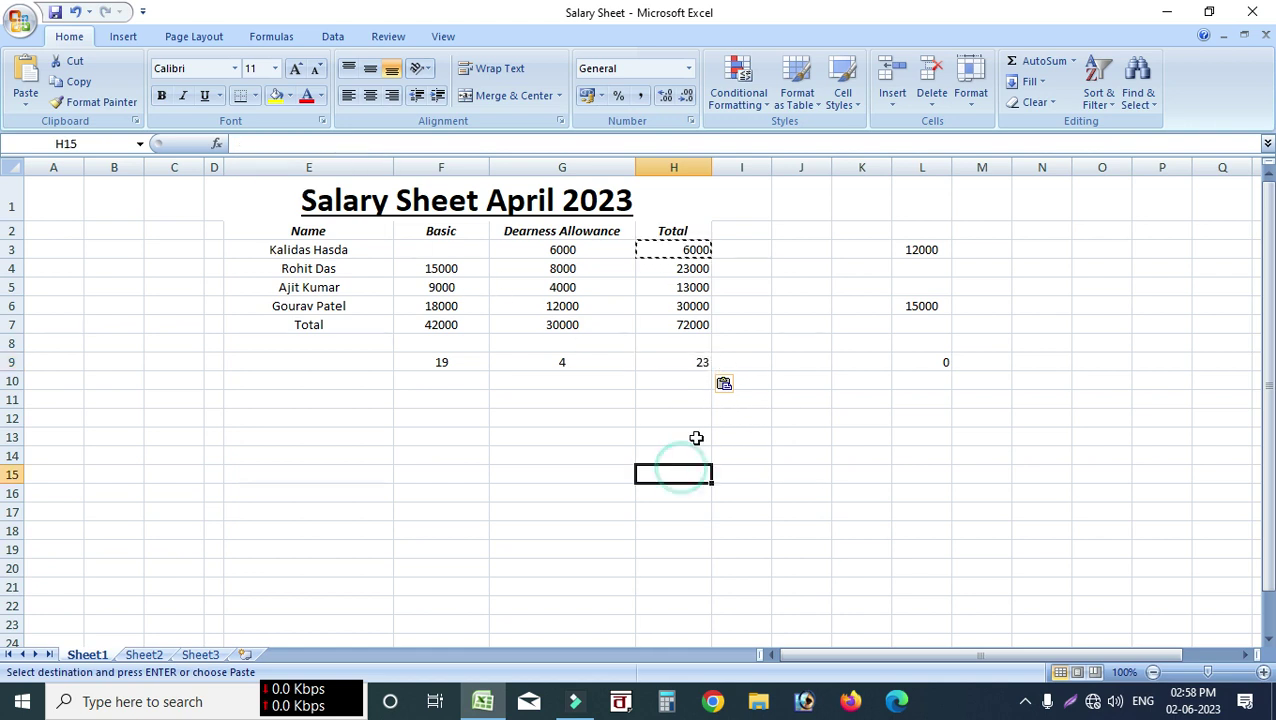
pyautogui.click(678, 361)
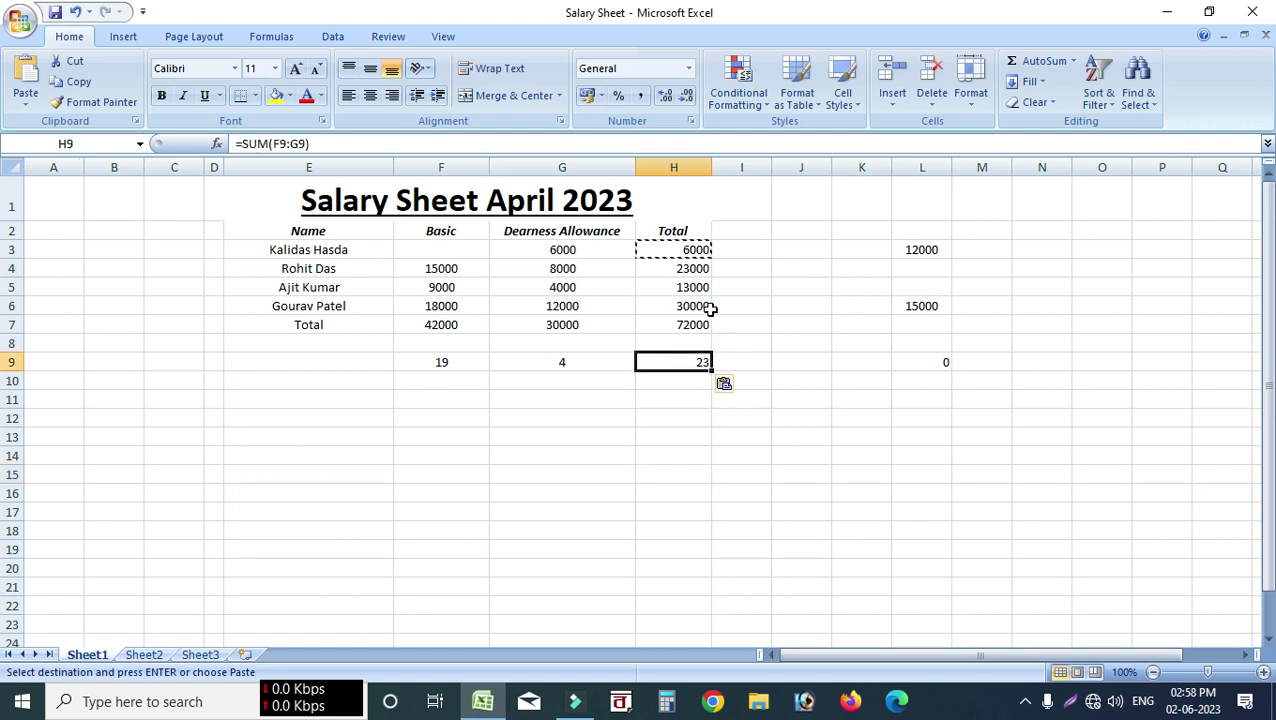
# - Paste only the value of the copied total into K13 with Paste Special and check the pasted cell's content
pyautogui.click(834, 432)
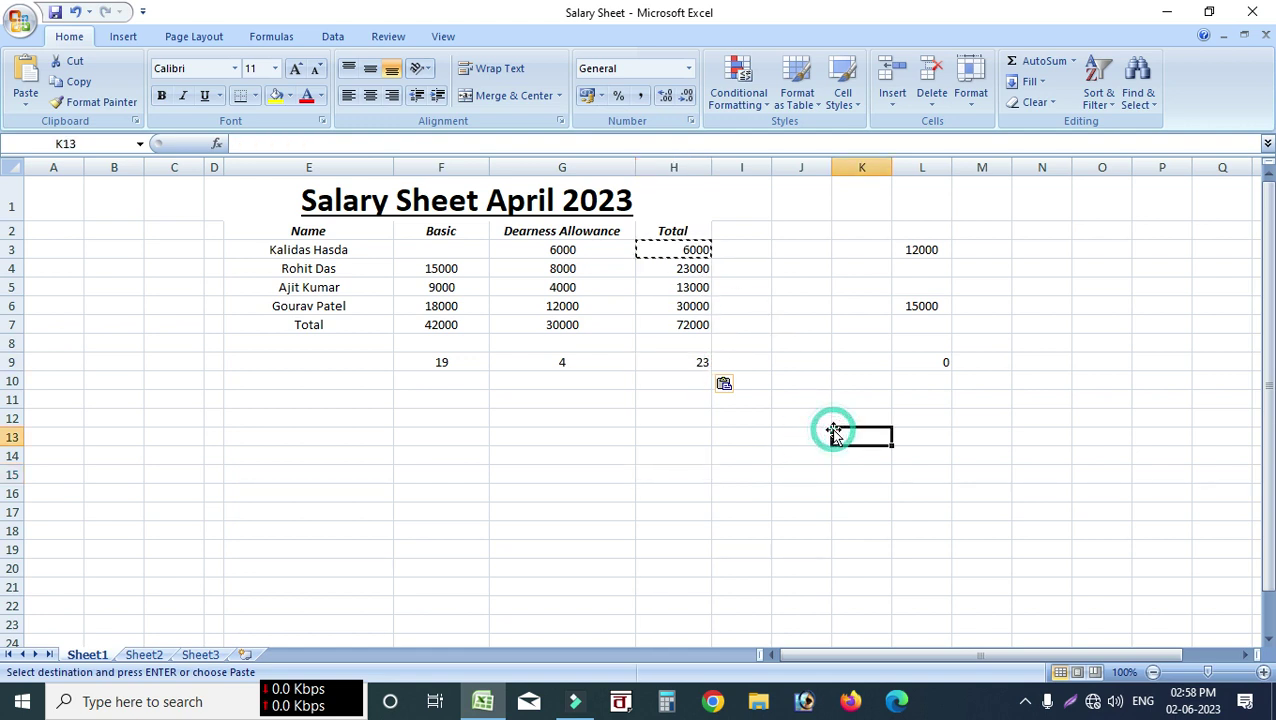
pyautogui.rightClick(869, 437)
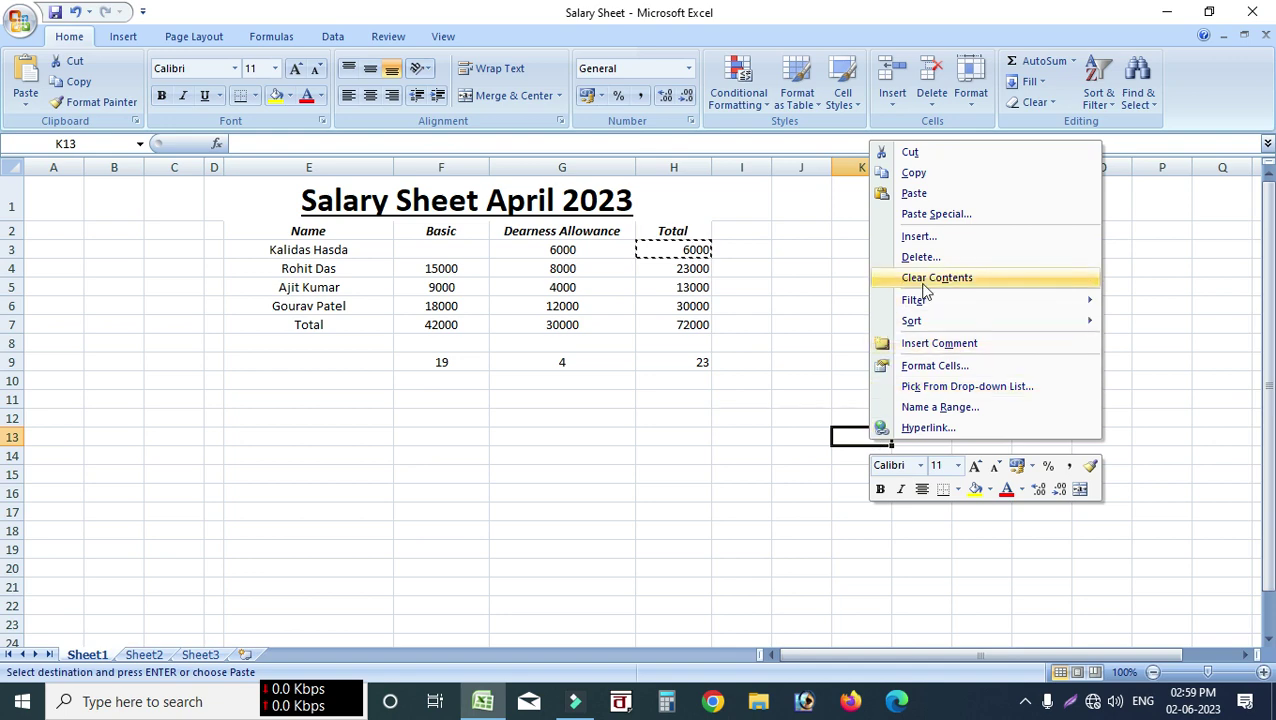
pyautogui.click(916, 216)
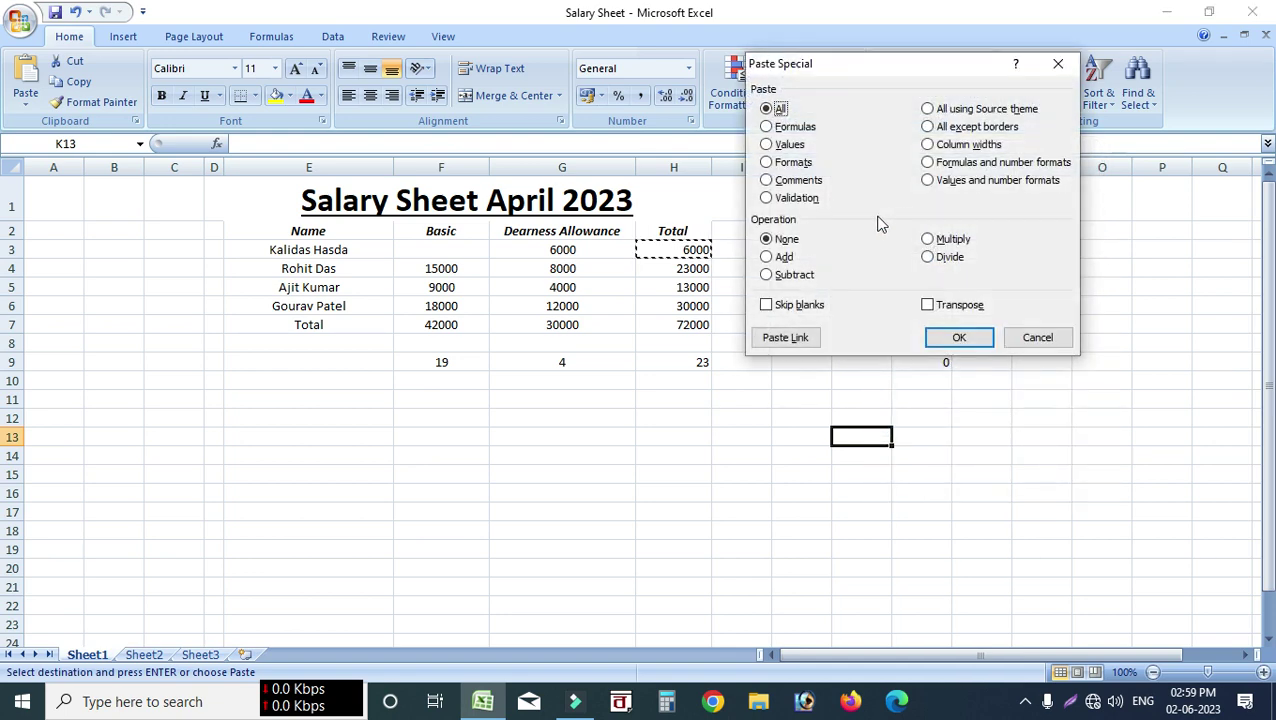
pyautogui.click(766, 145)
pyautogui.click(959, 338)
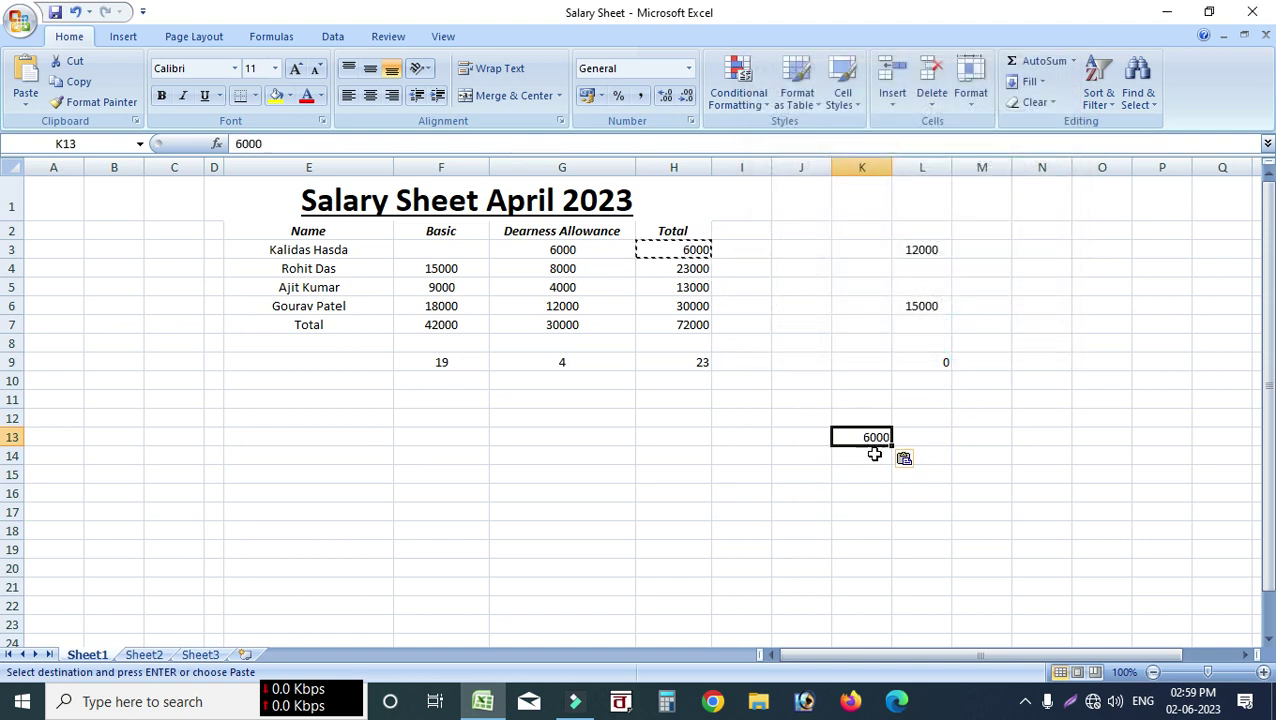
pyautogui.click(868, 488)
pyautogui.click(868, 440)
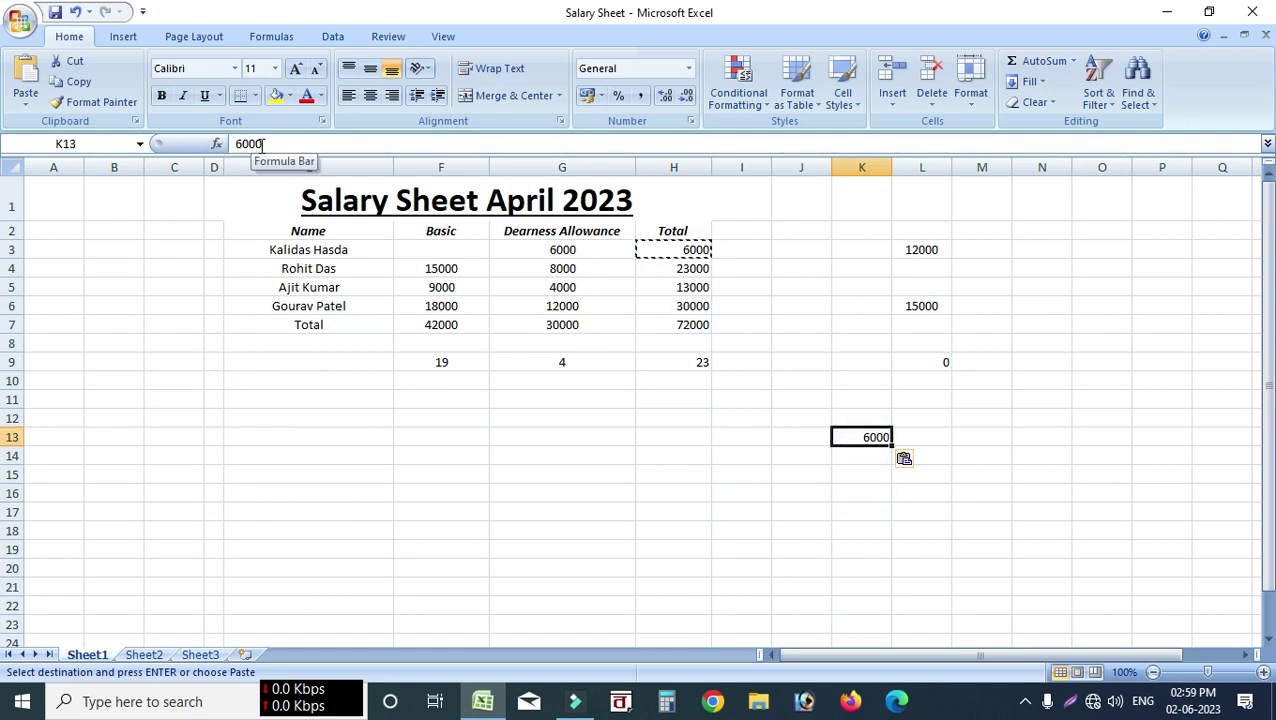
pyautogui.click(818, 491)
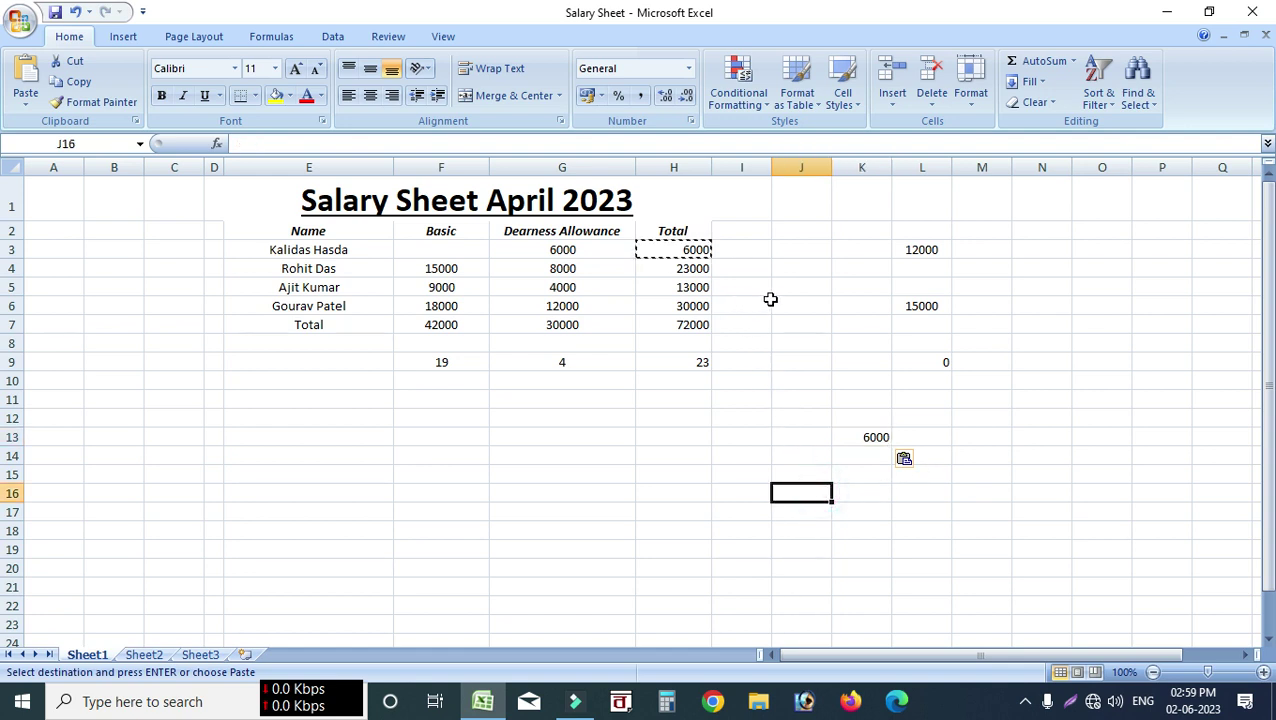
# - Paste the copied total into J8 using Paste Special with the All option
pyautogui.click(815, 343)
pyautogui.rightClick(815, 343)
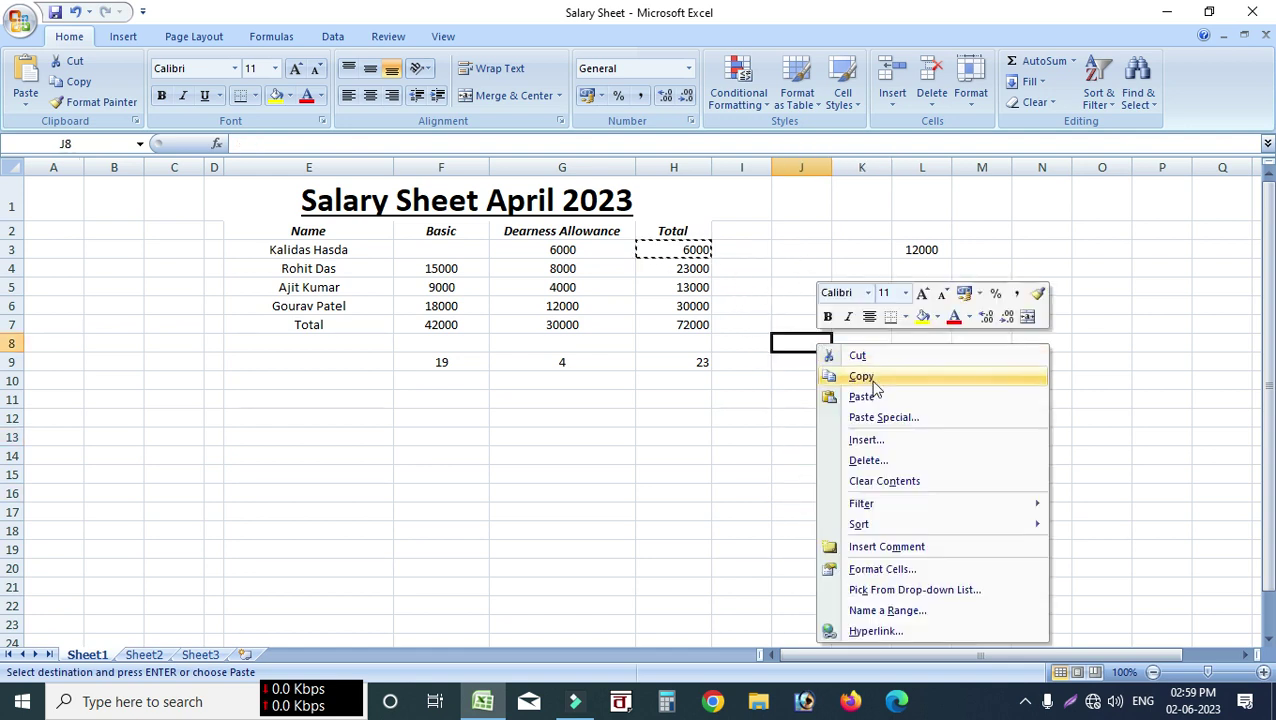
pyautogui.click(911, 425)
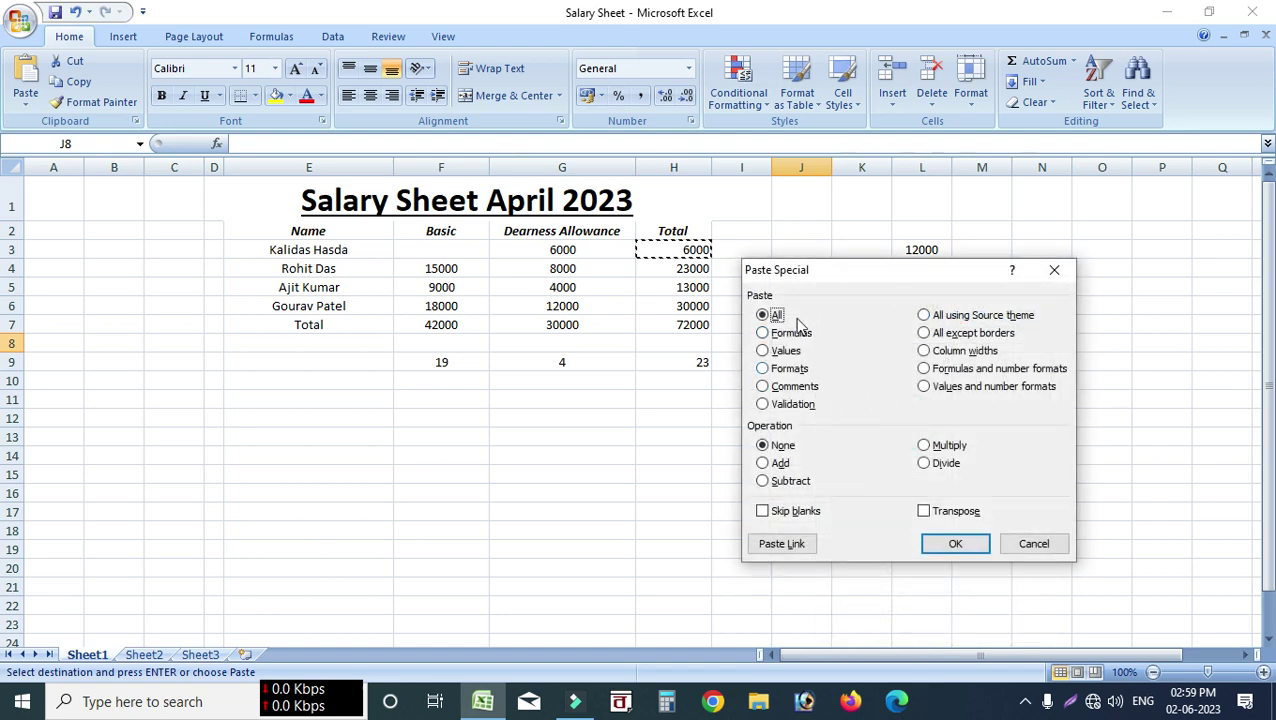
pyautogui.click(958, 544)
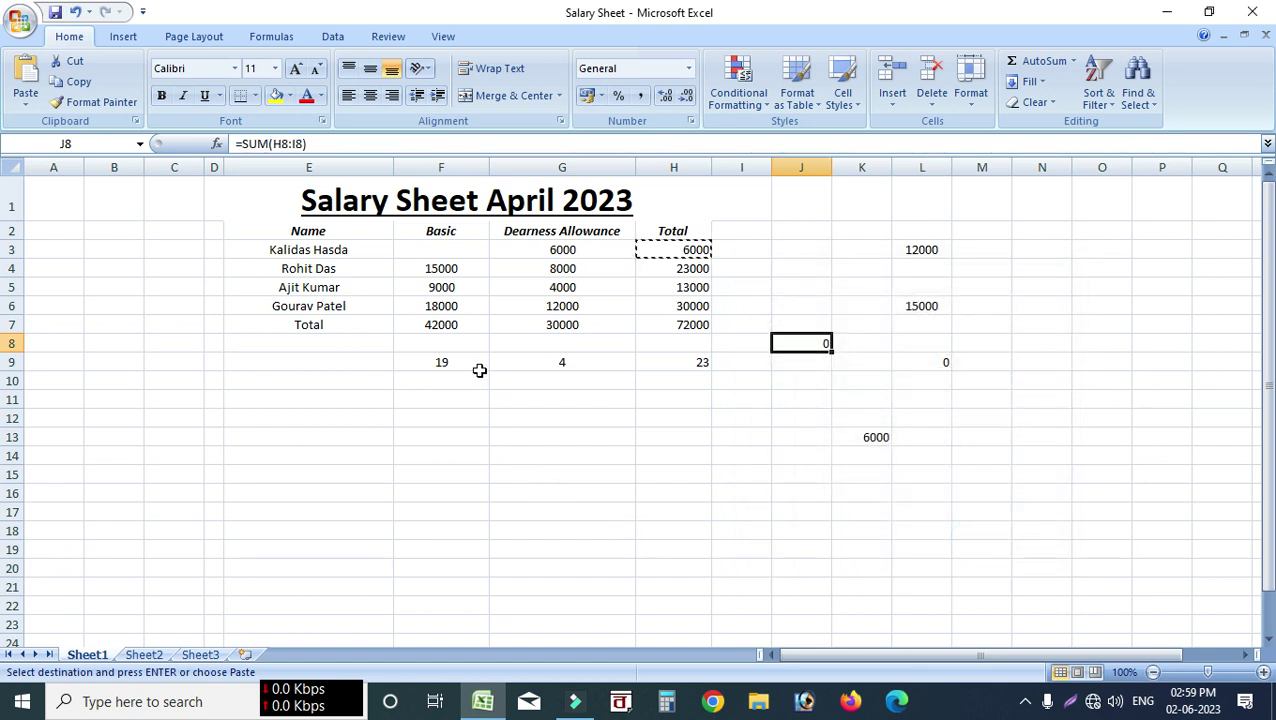